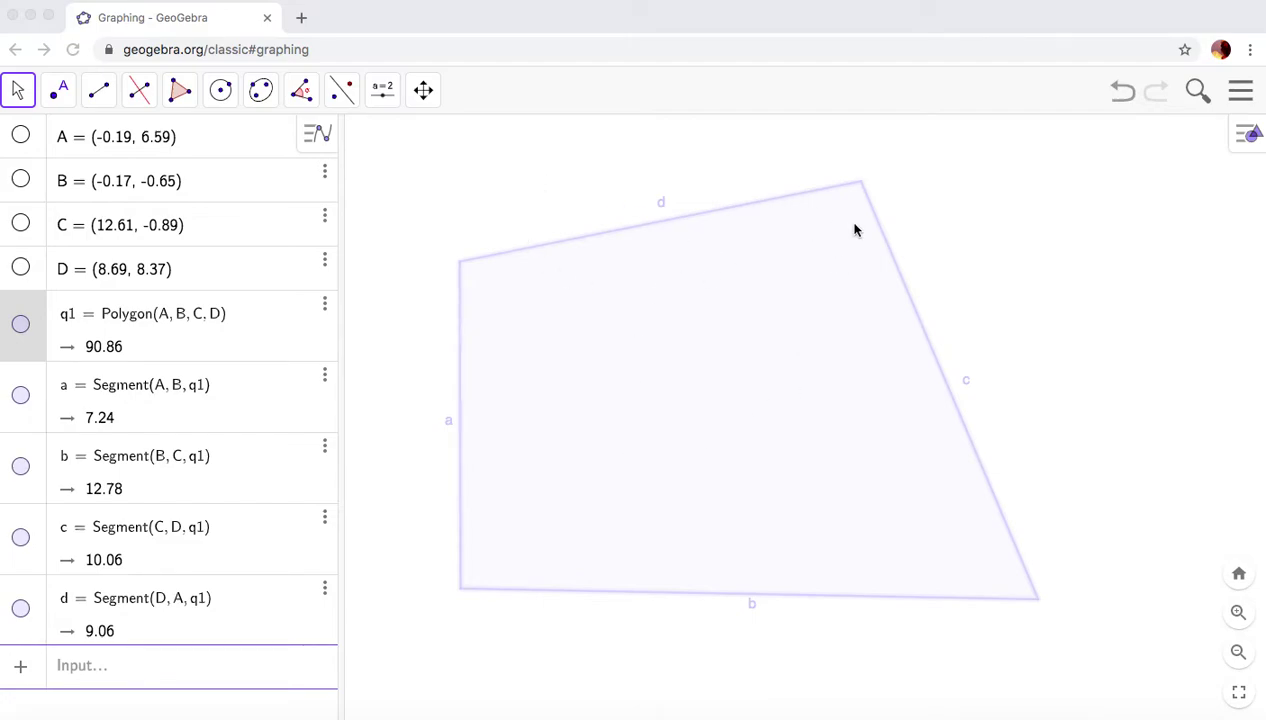
Place four points inside the quadrilateral at about (2.17, 5.2), (1.87, 1.46), (9.34, 1.18) and (6.02, 6.14)
click(62, 90)
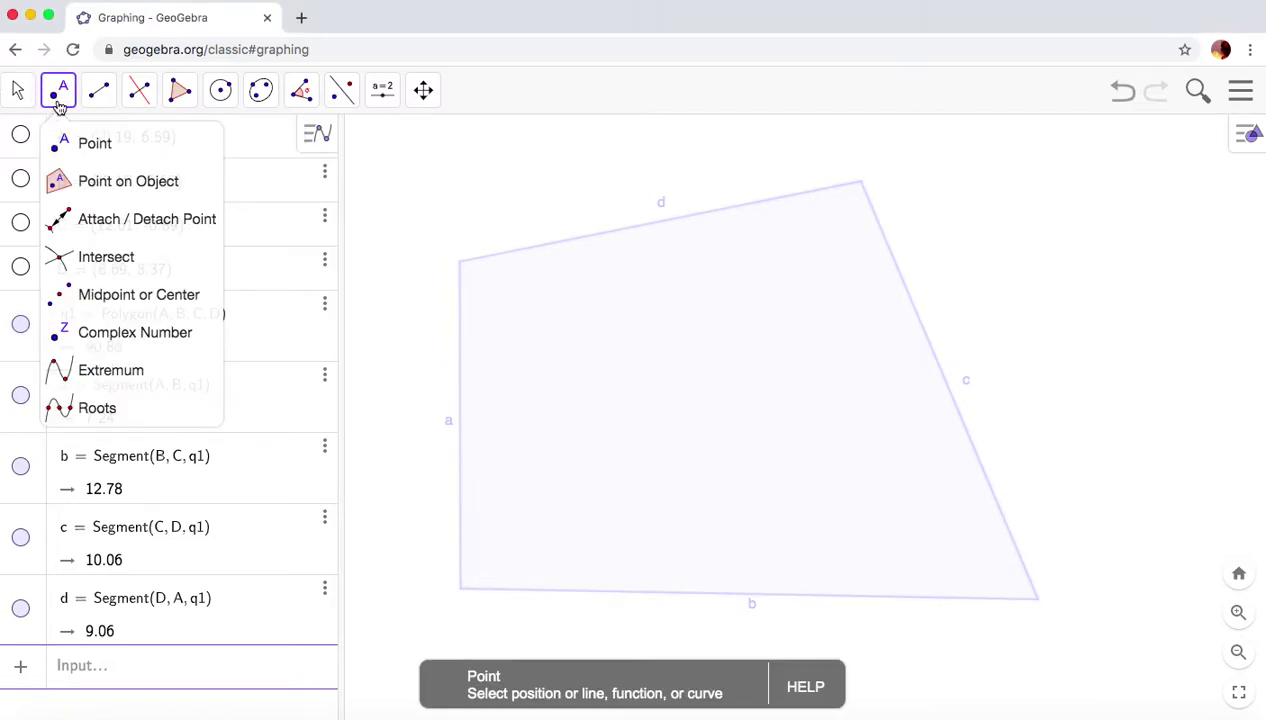
click(57, 141)
click(566, 323)
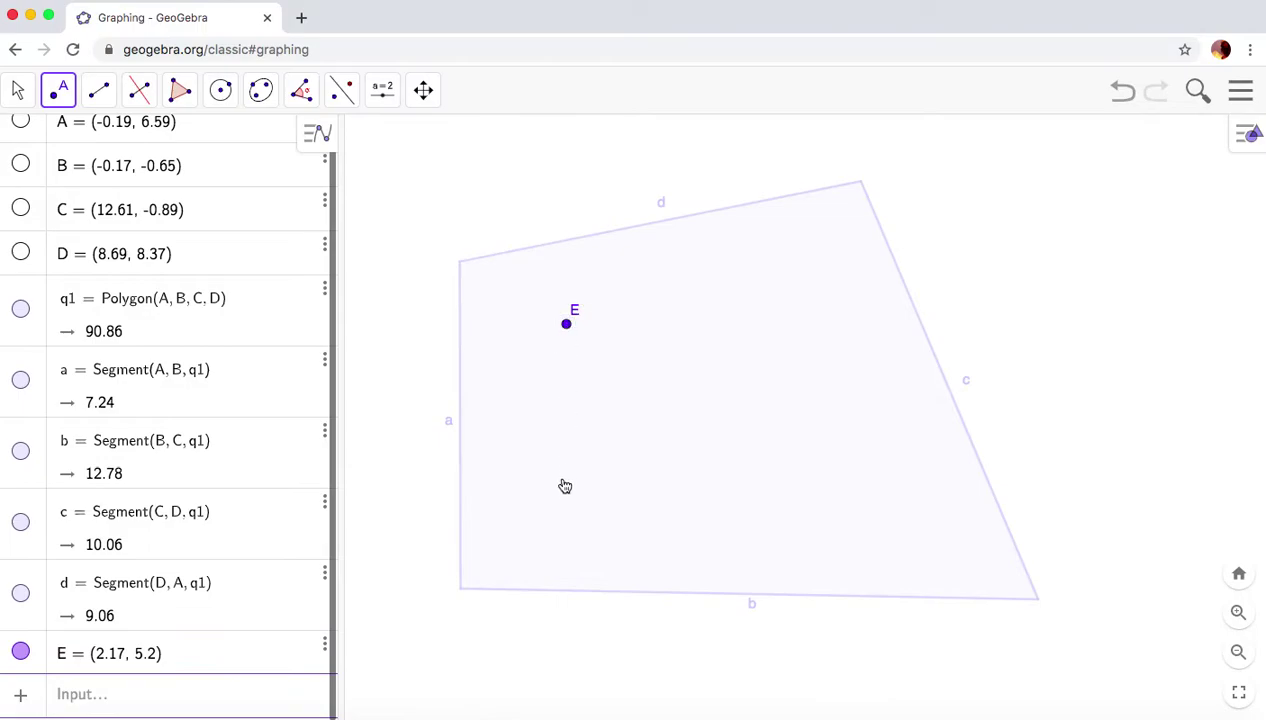
click(553, 492)
click(890, 505)
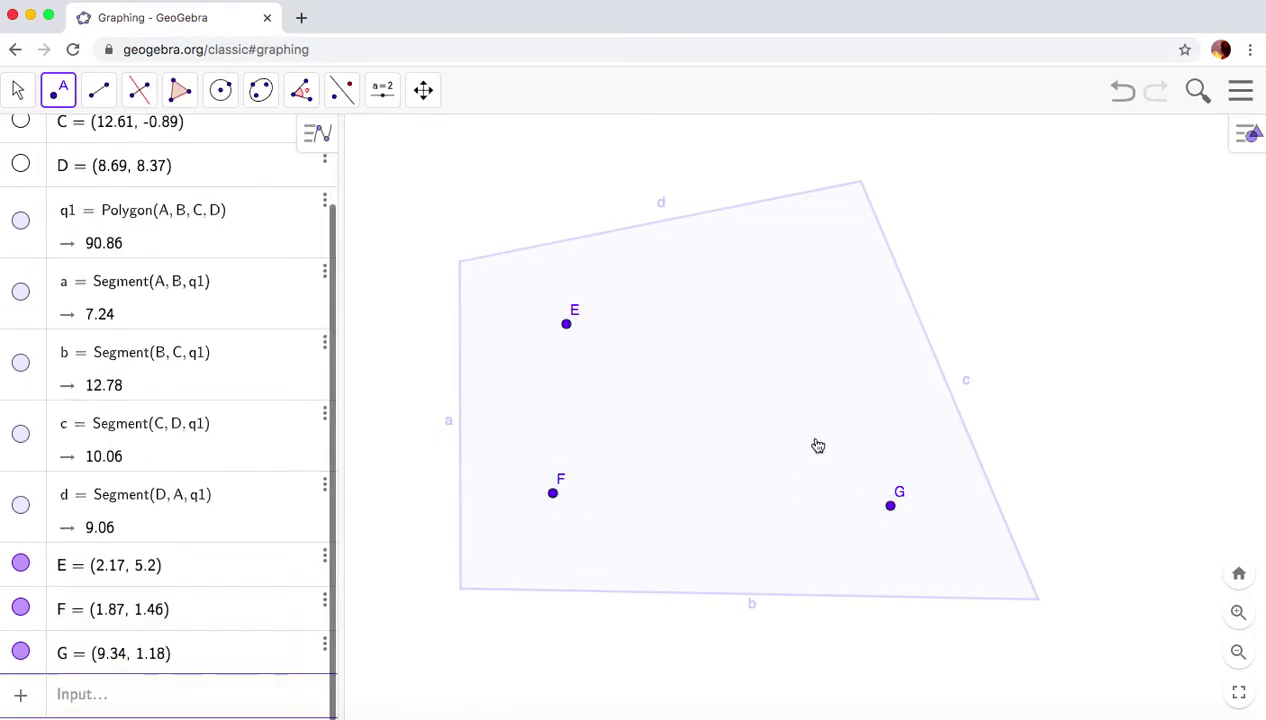
click(740, 281)
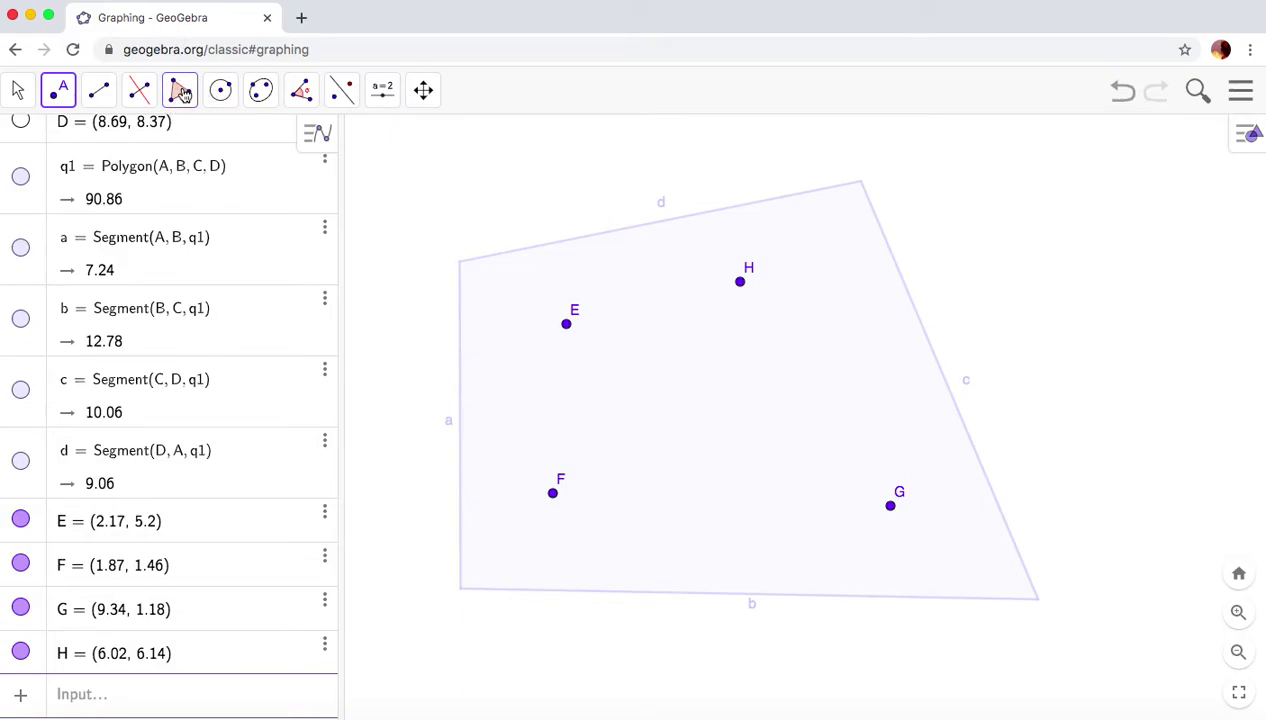
Draw a triangle with the Polygon tool through points E, F and H
click(183, 94)
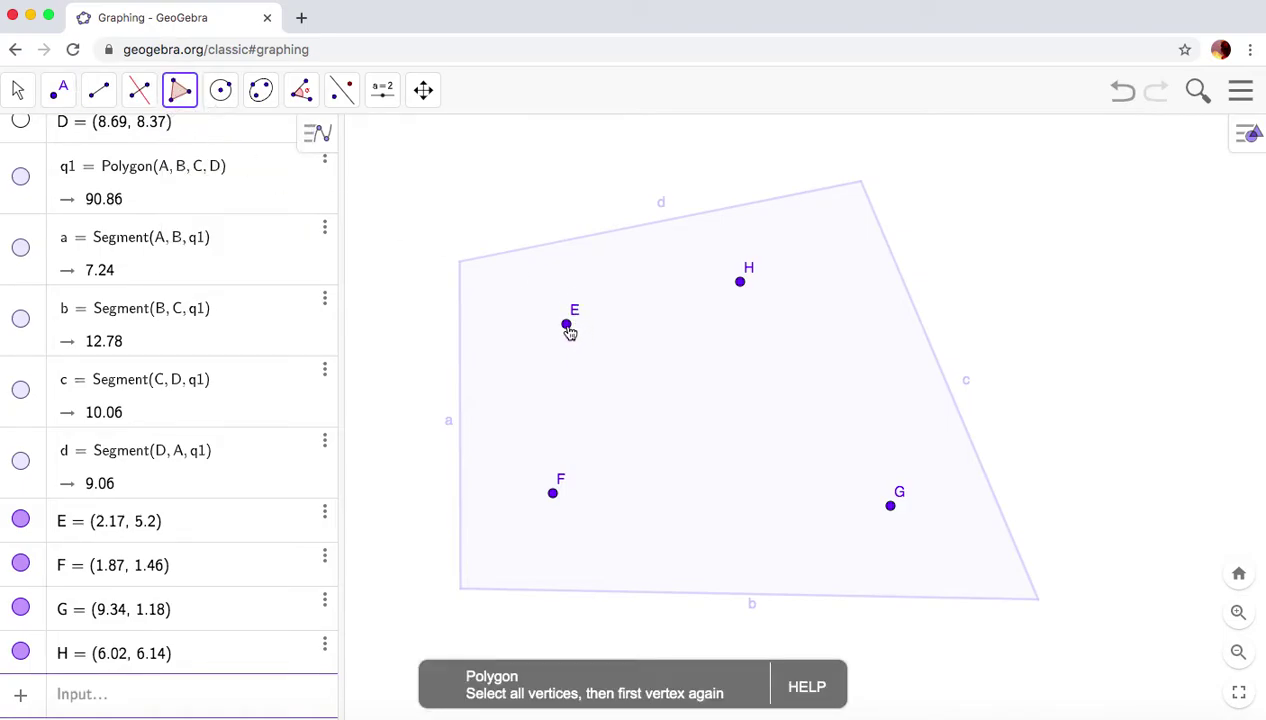
click(567, 328)
click(553, 492)
click(742, 284)
click(566, 325)
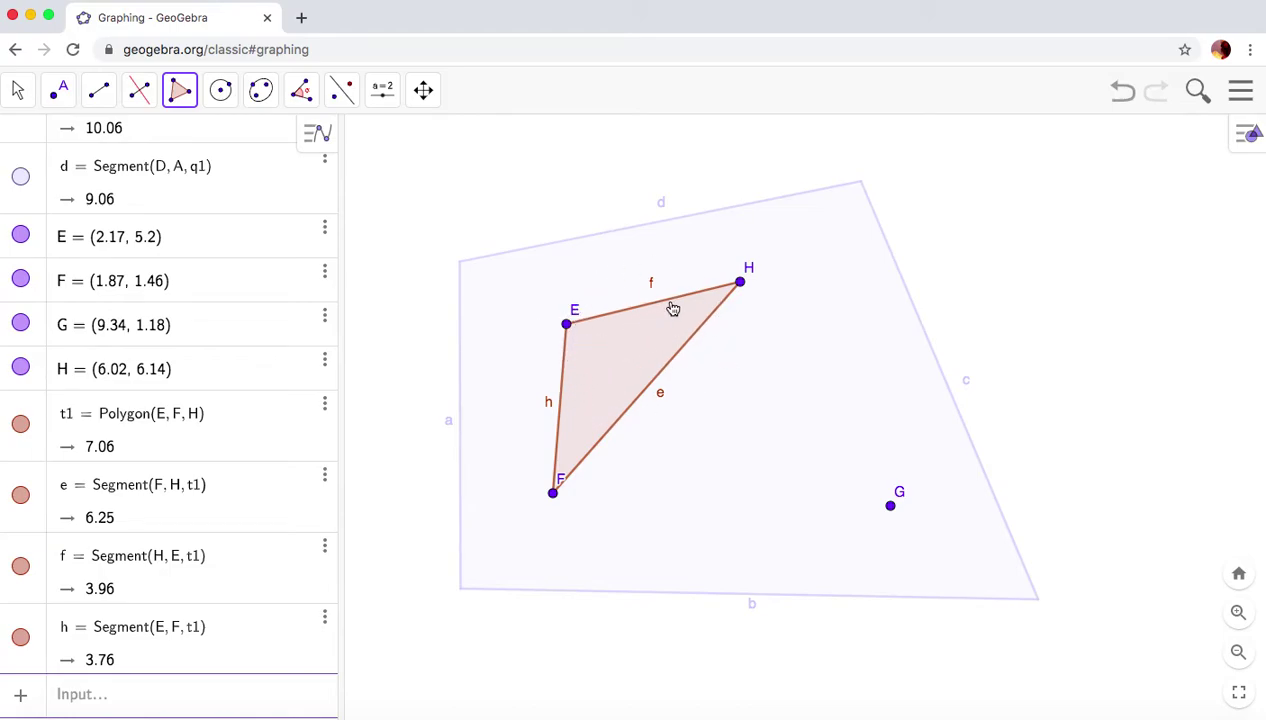
Construct the perpendicular bisectors of point pairs E–H, E–F and F–H
click(139, 89)
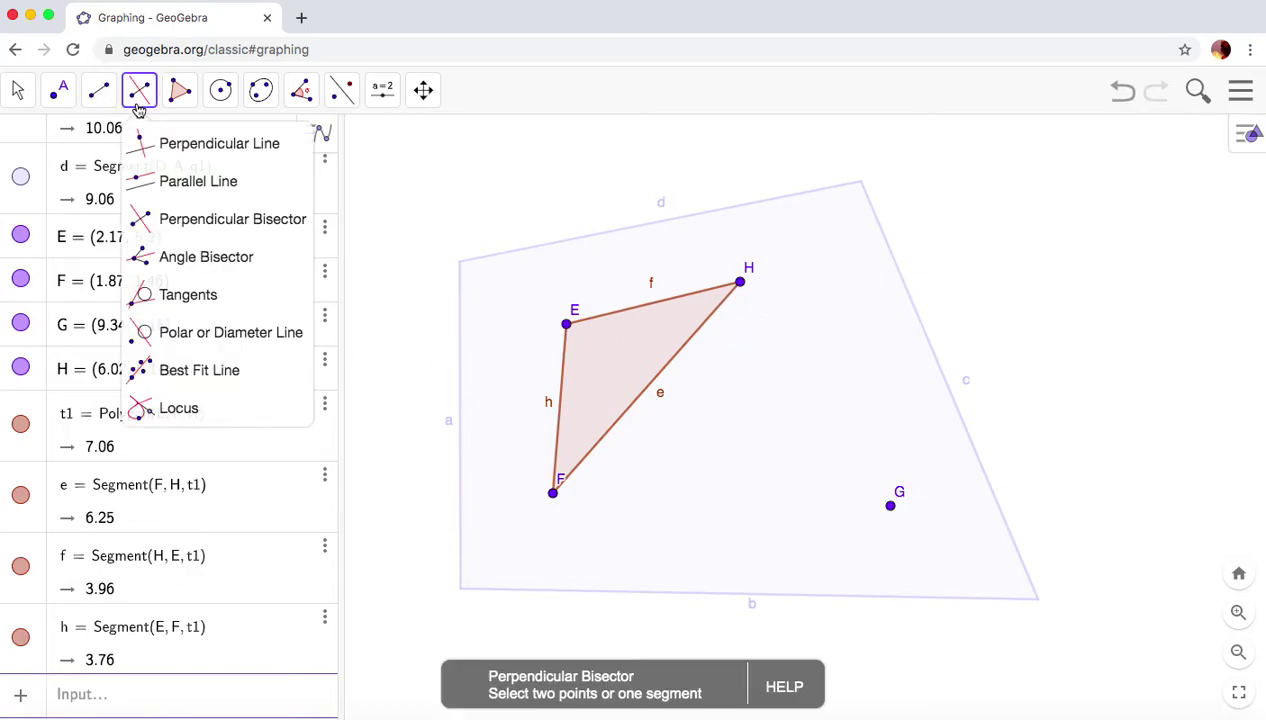
click(205, 230)
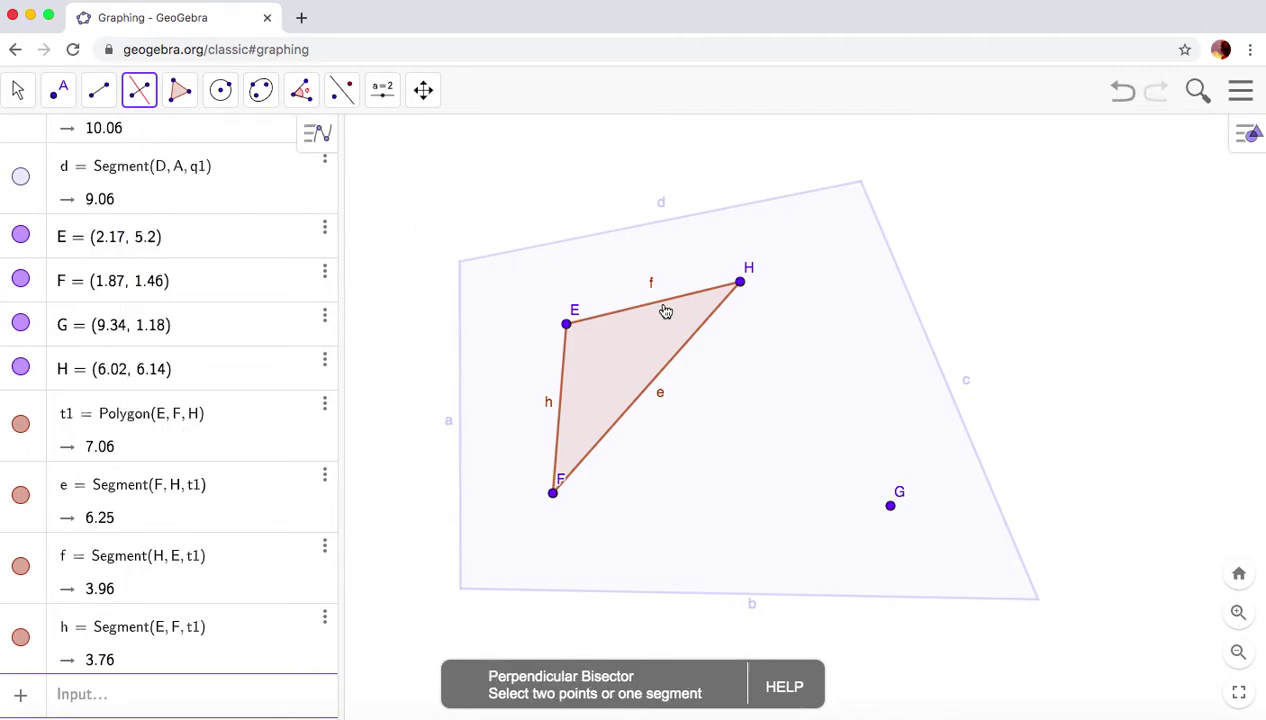
click(569, 326)
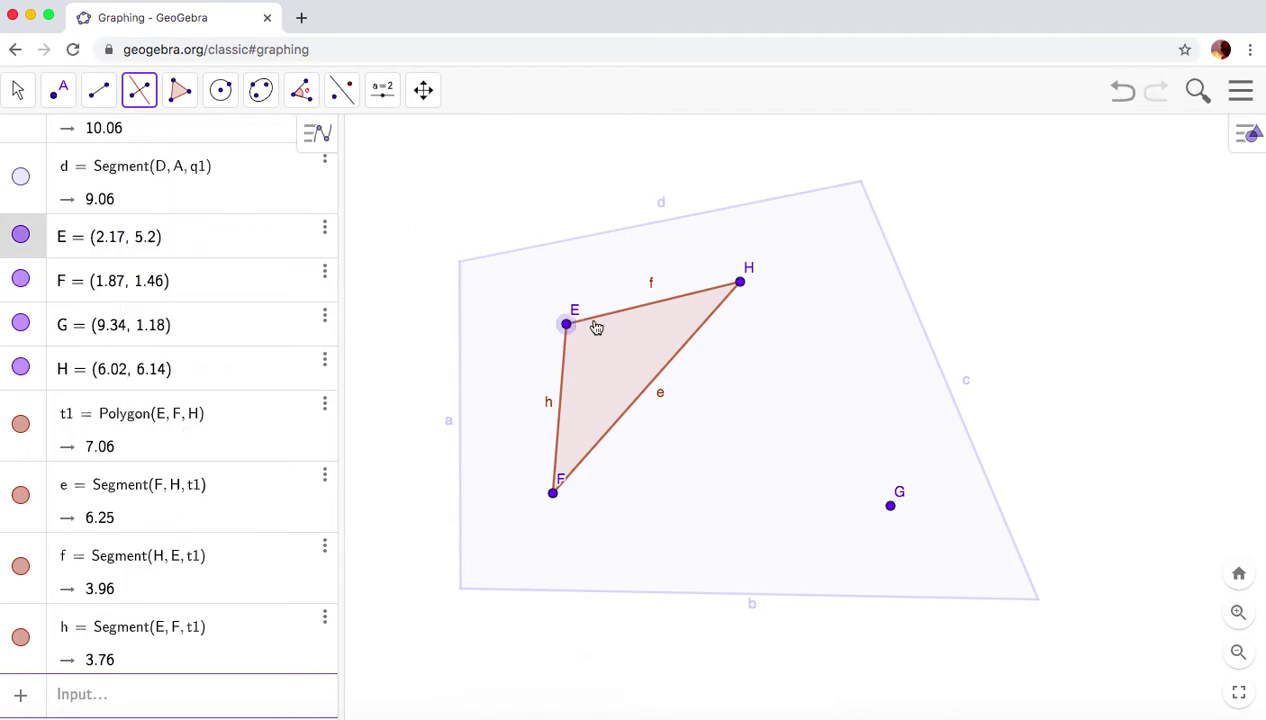
click(740, 284)
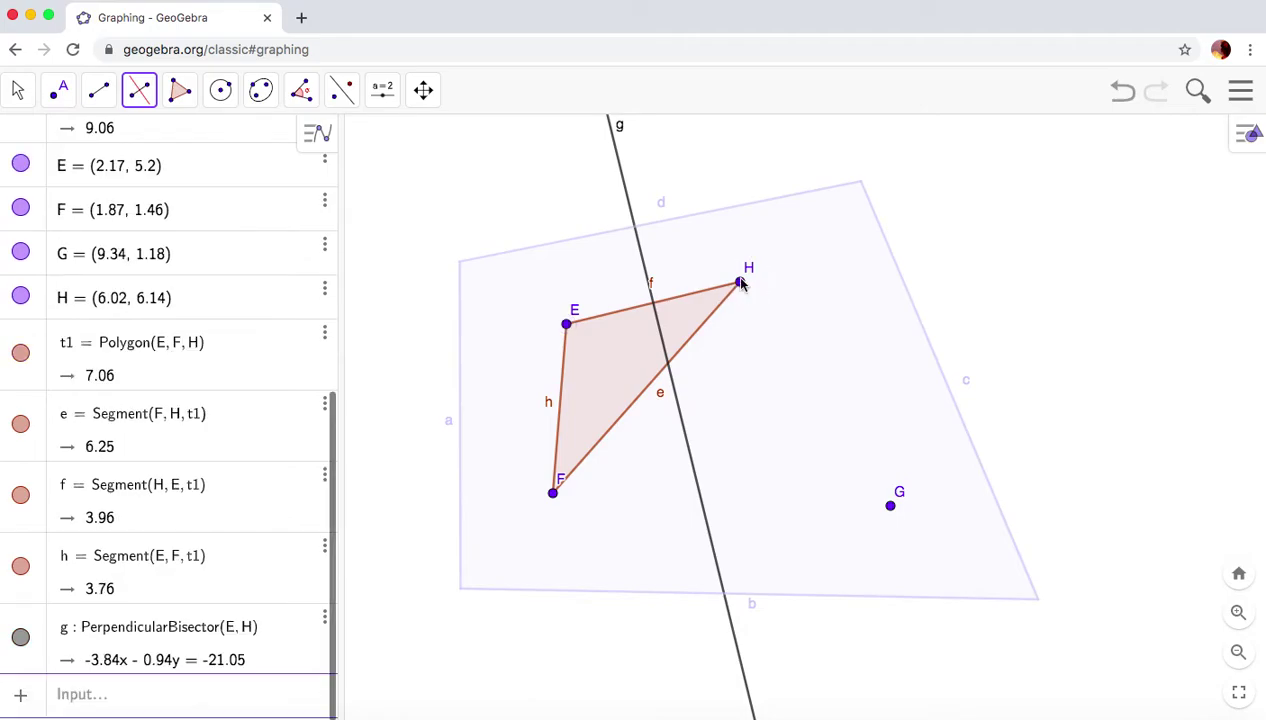
click(569, 326)
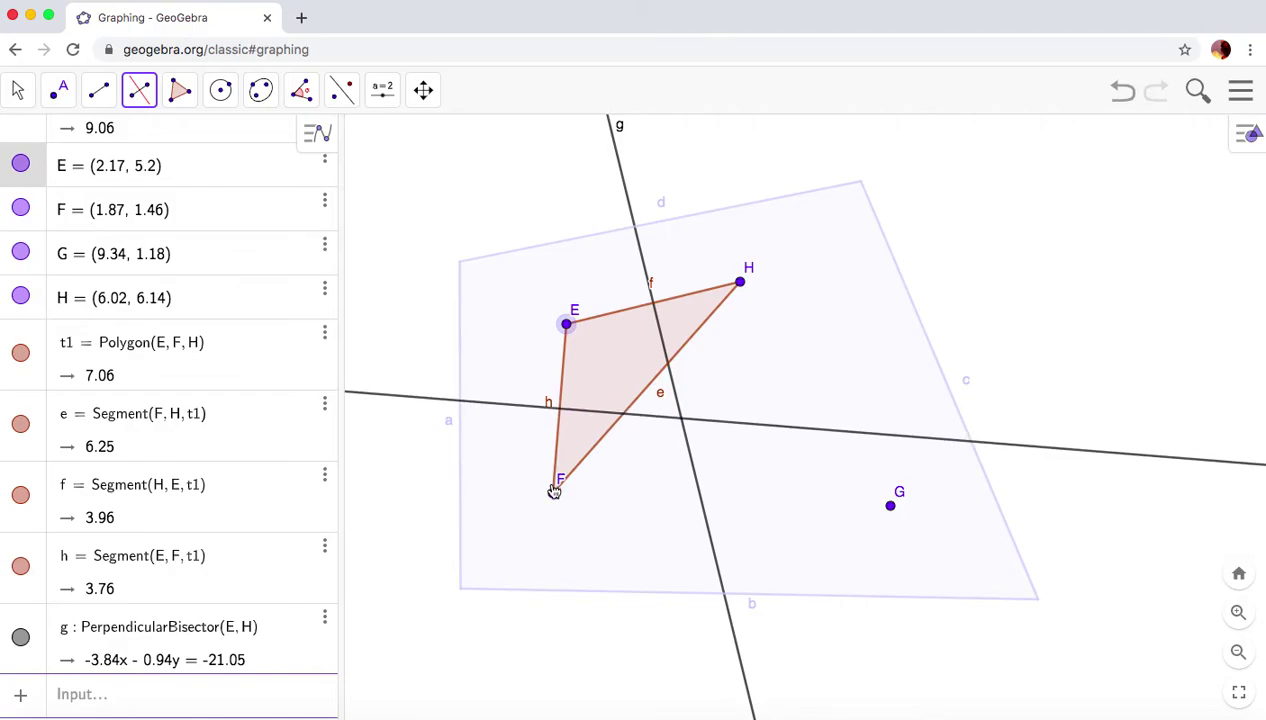
click(555, 496)
click(555, 496)
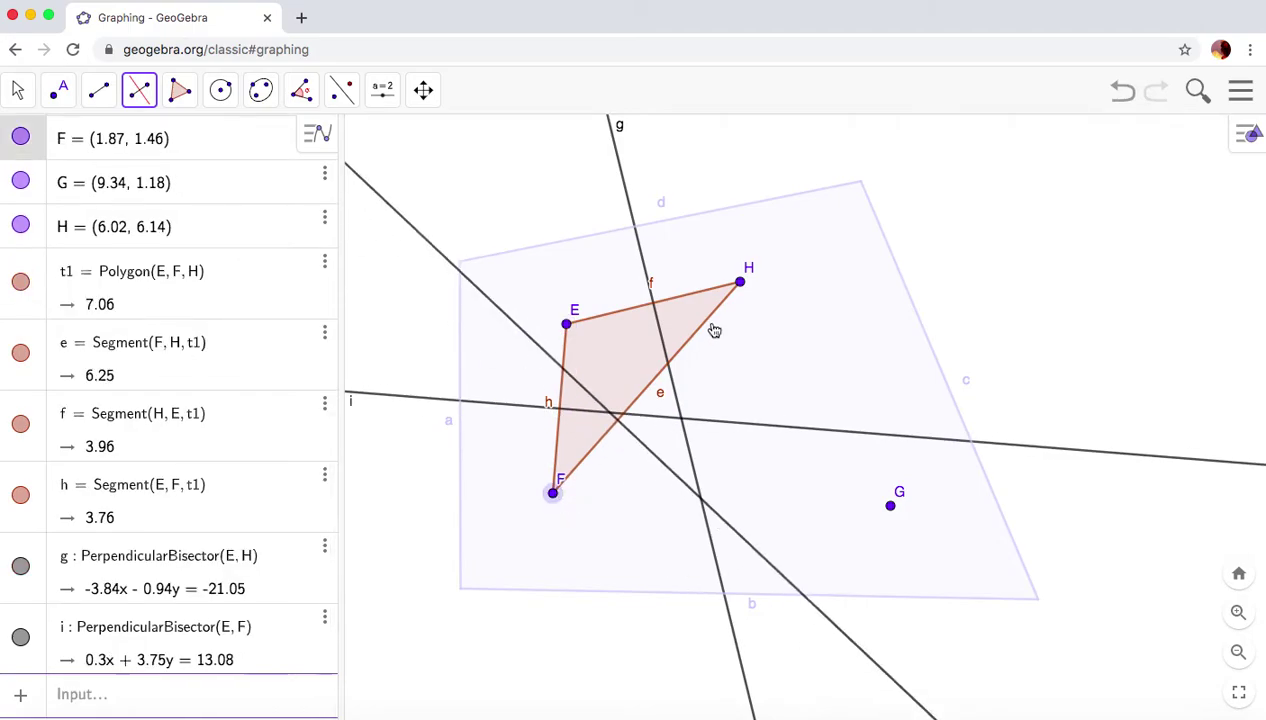
click(741, 283)
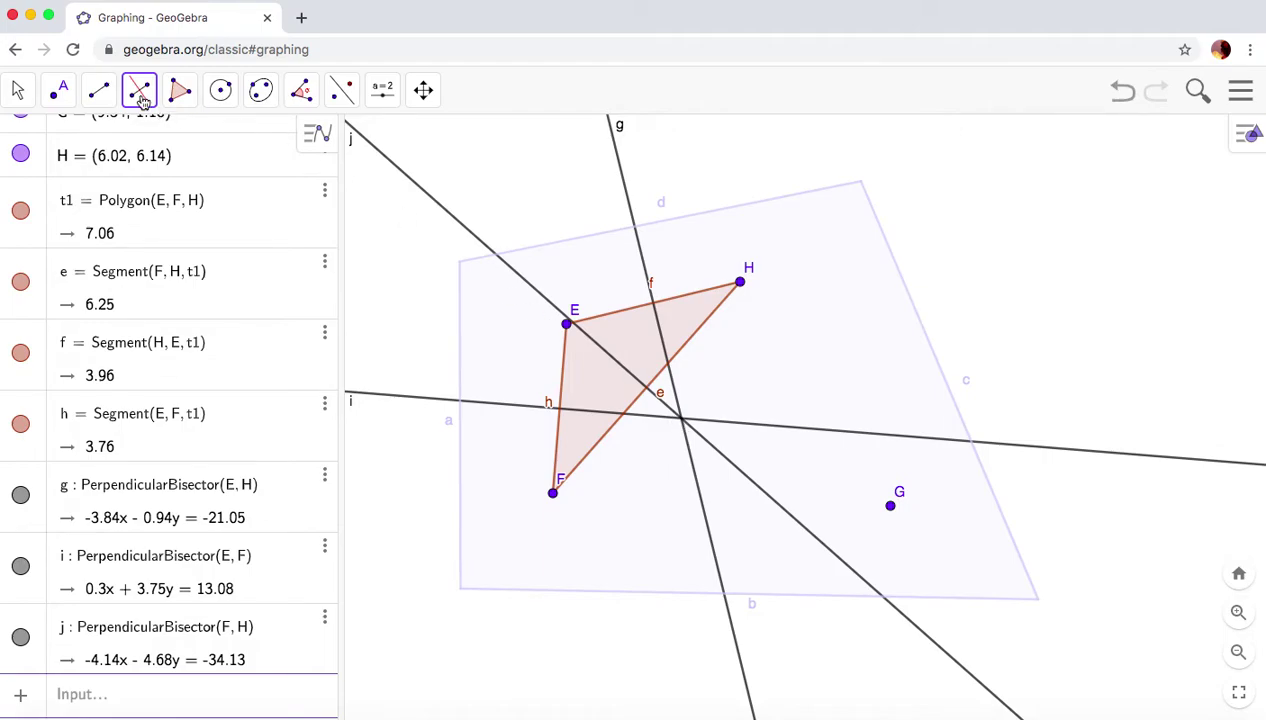
Mark the bisectors' common intersection and where bisector g meets side d, bisector i meets side a, and bisector j meets side b
click(62, 92)
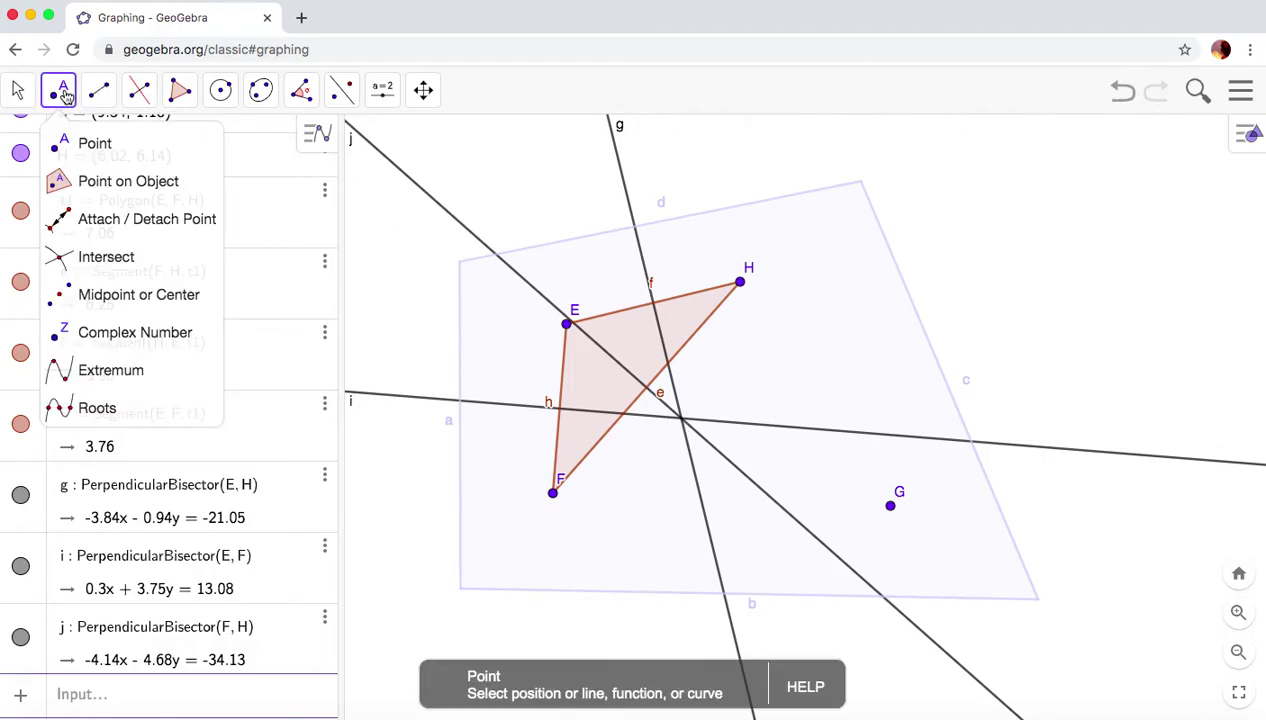
click(100, 264)
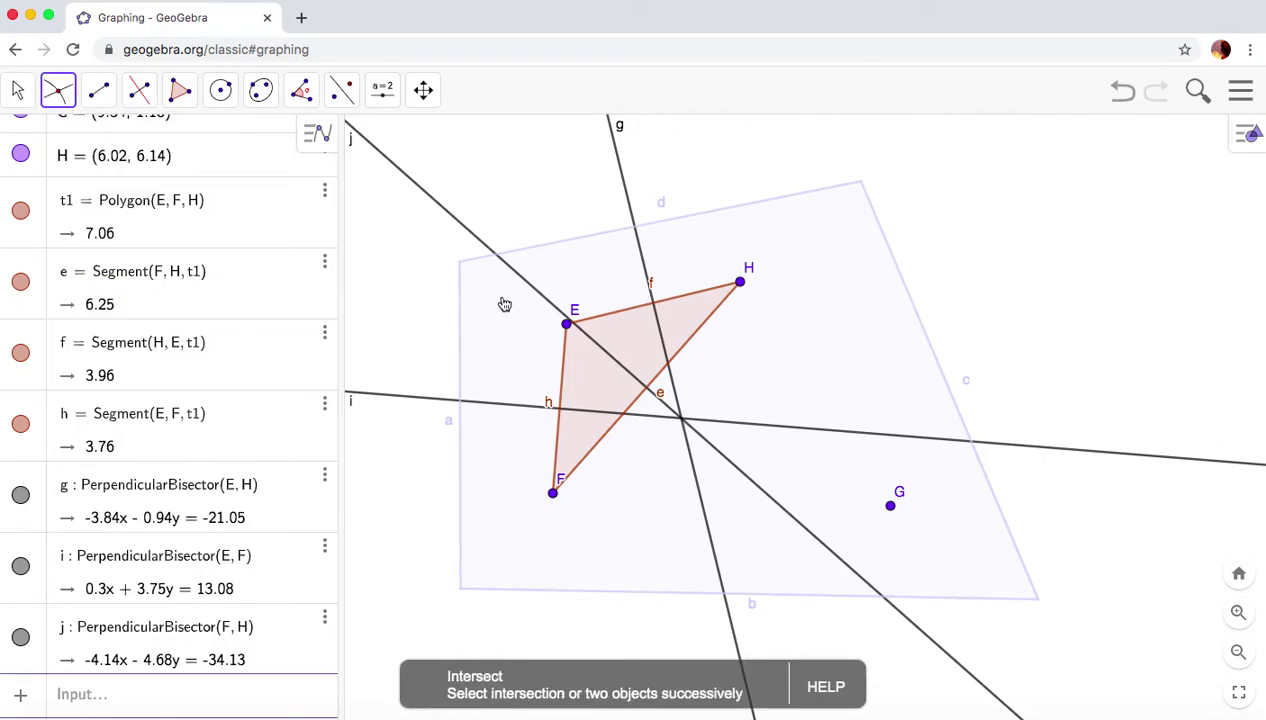
click(682, 419)
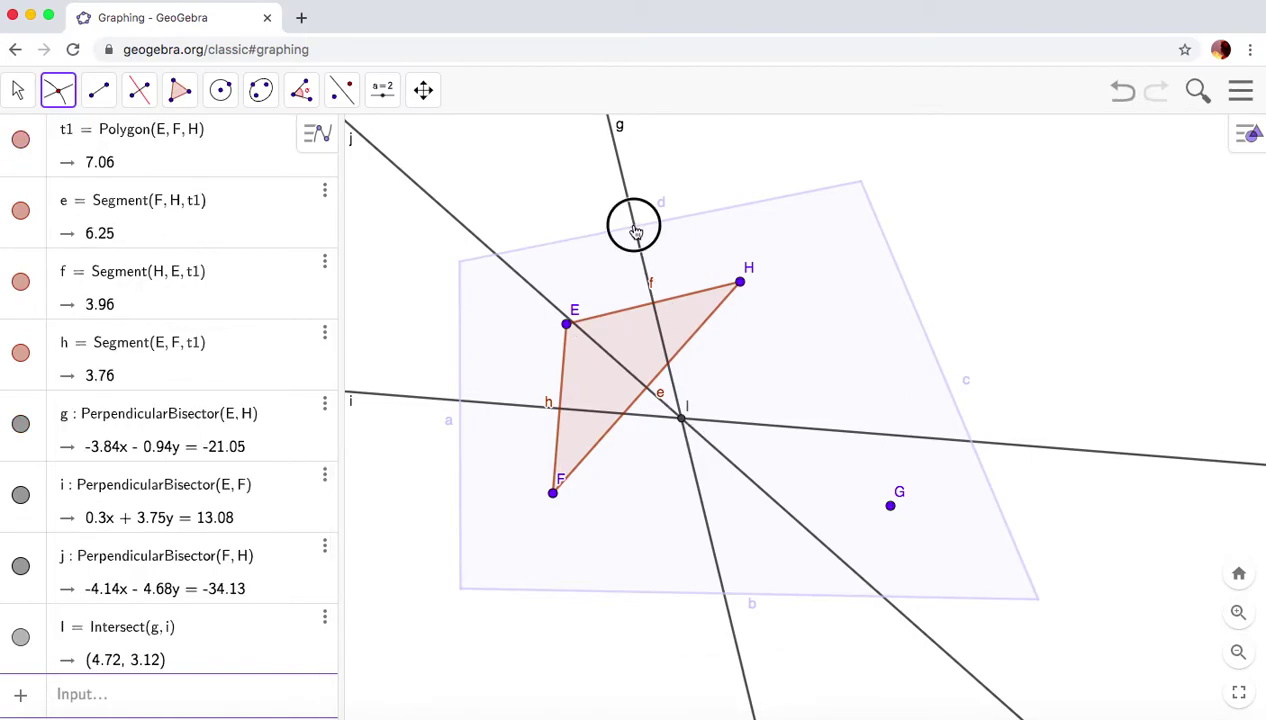
click(634, 226)
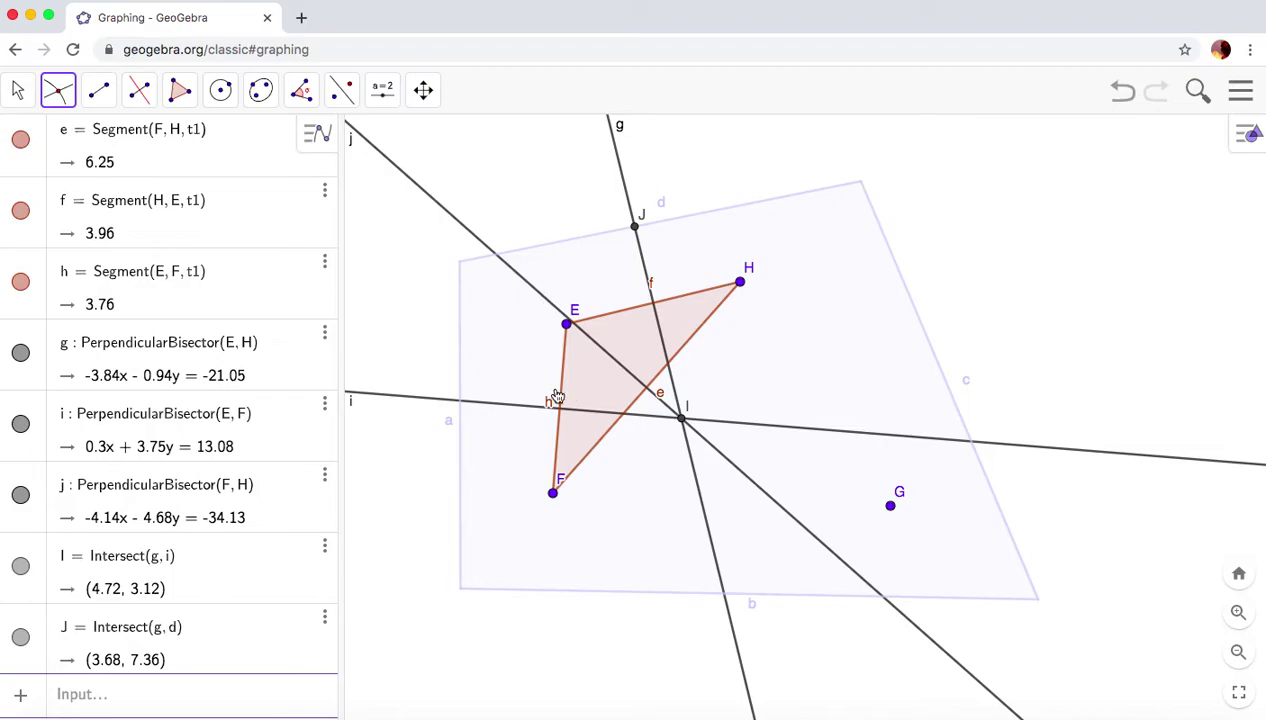
click(458, 406)
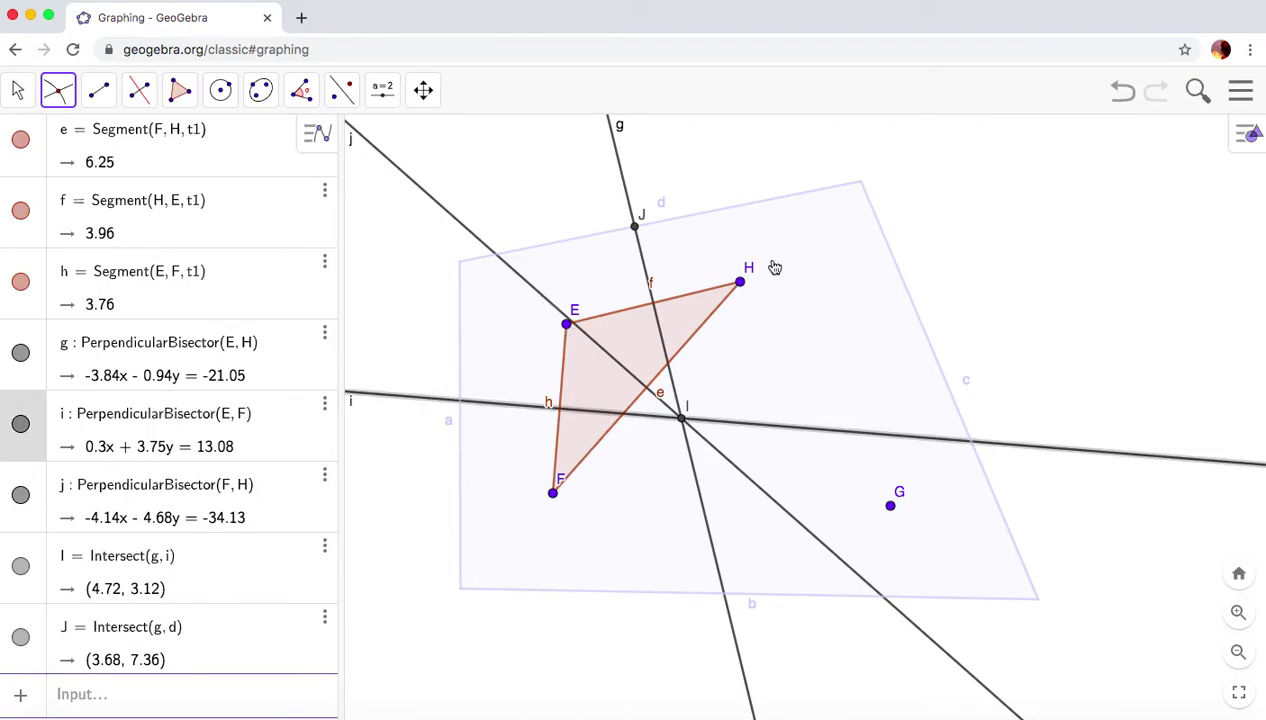
click(460, 401)
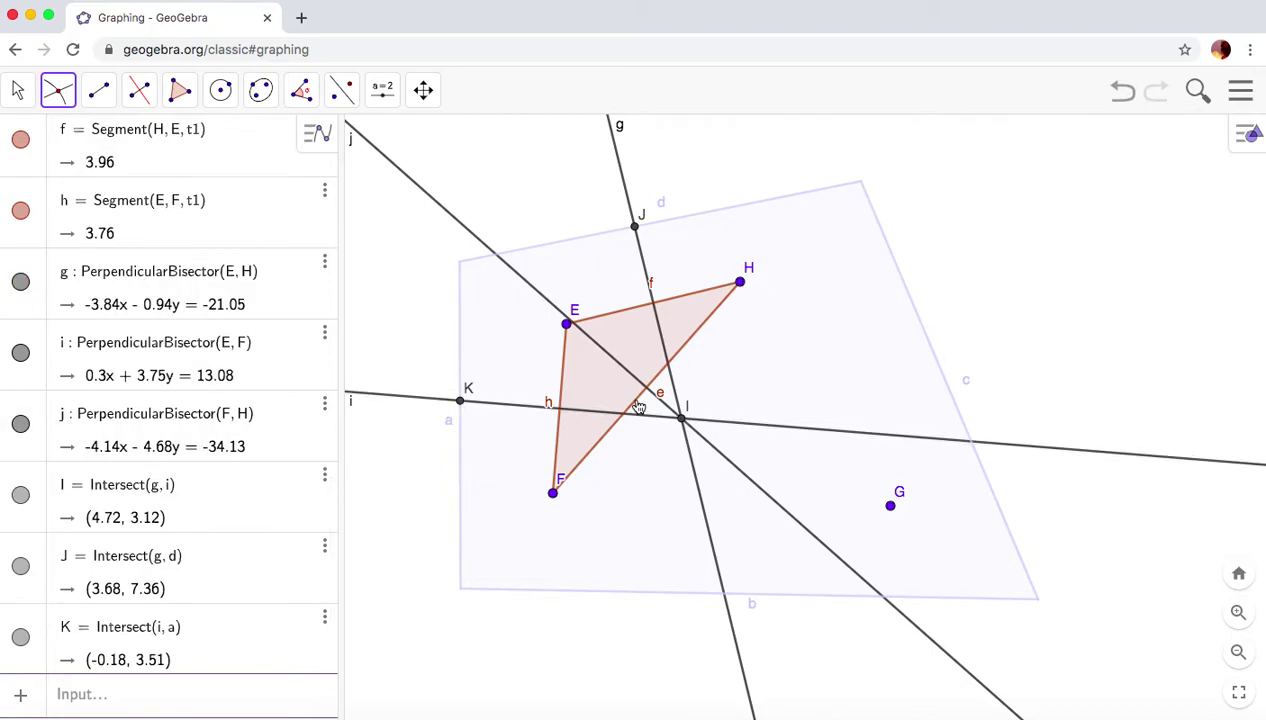
click(884, 600)
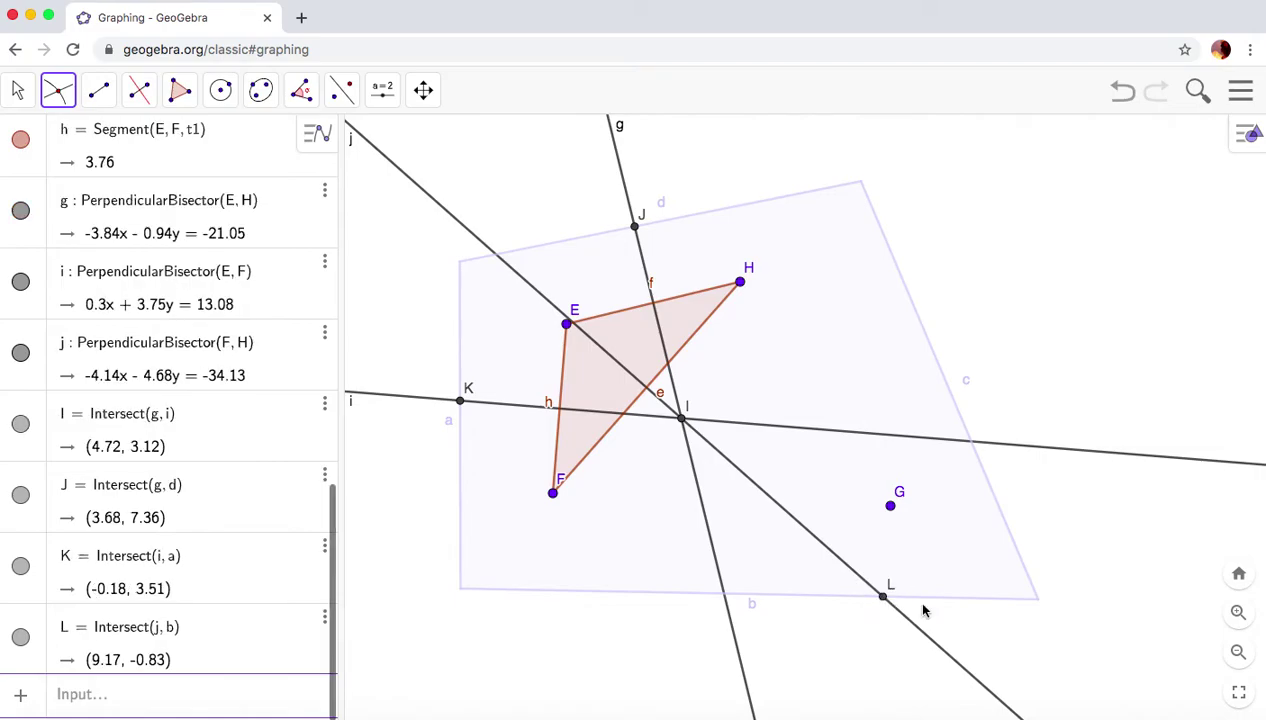
Draw green segments from the bisectors' common point I to boundary points J, K and L
click(100, 90)
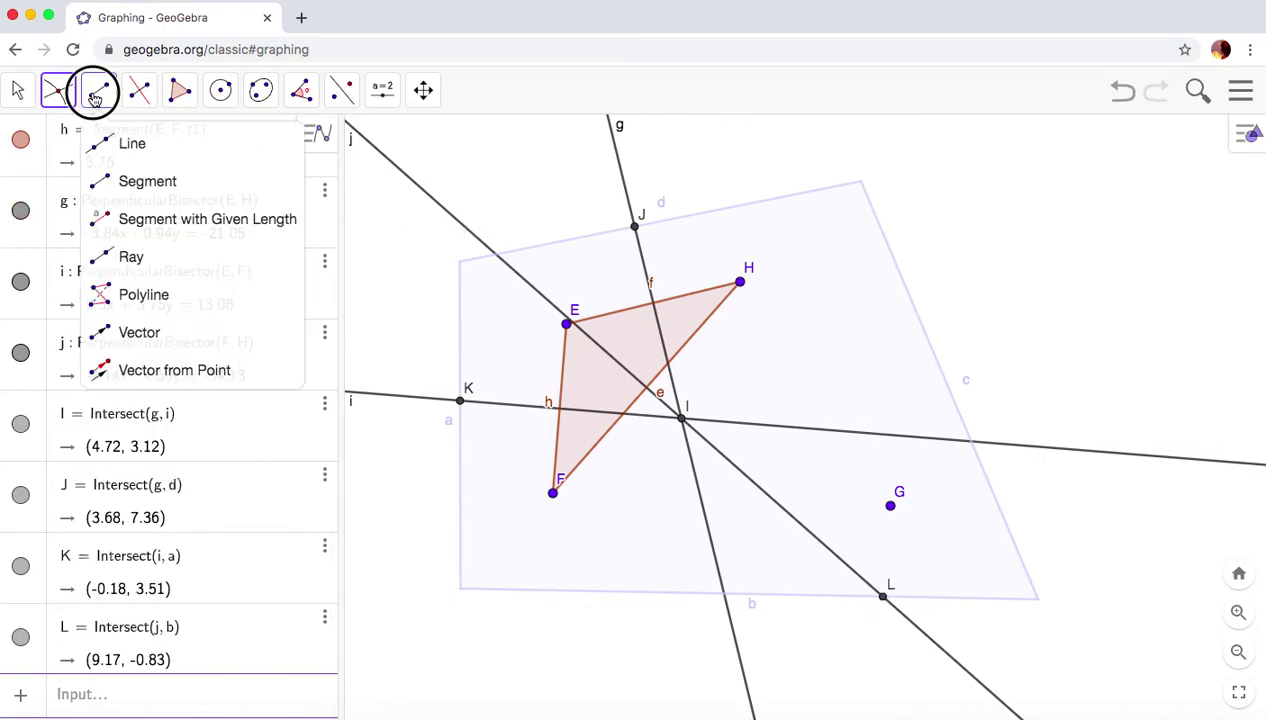
click(127, 185)
click(1247, 133)
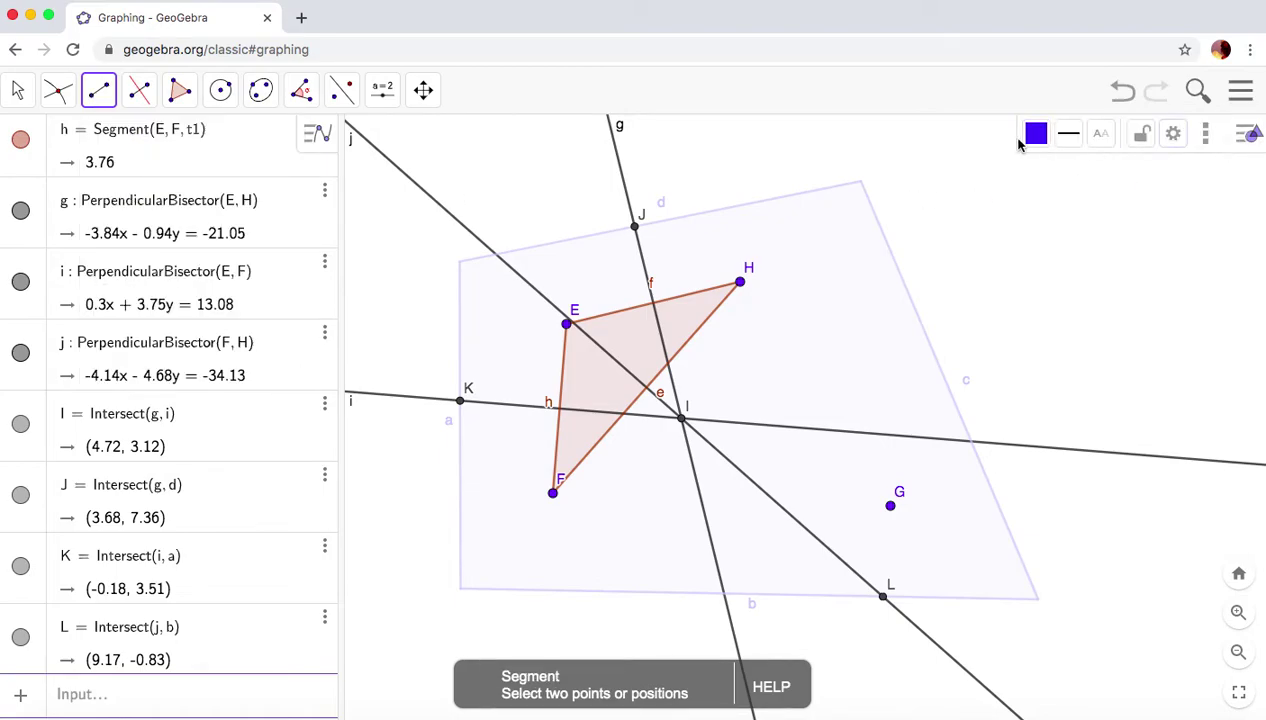
click(1036, 133)
click(1042, 170)
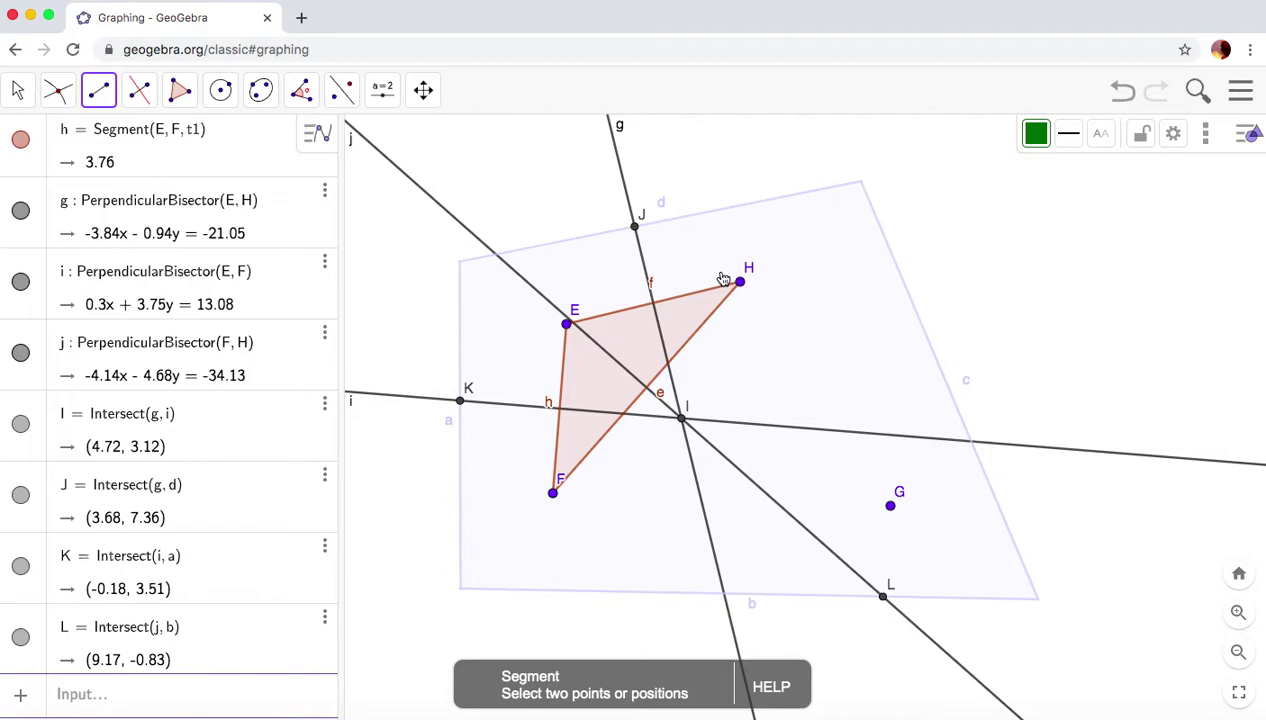
click(636, 230)
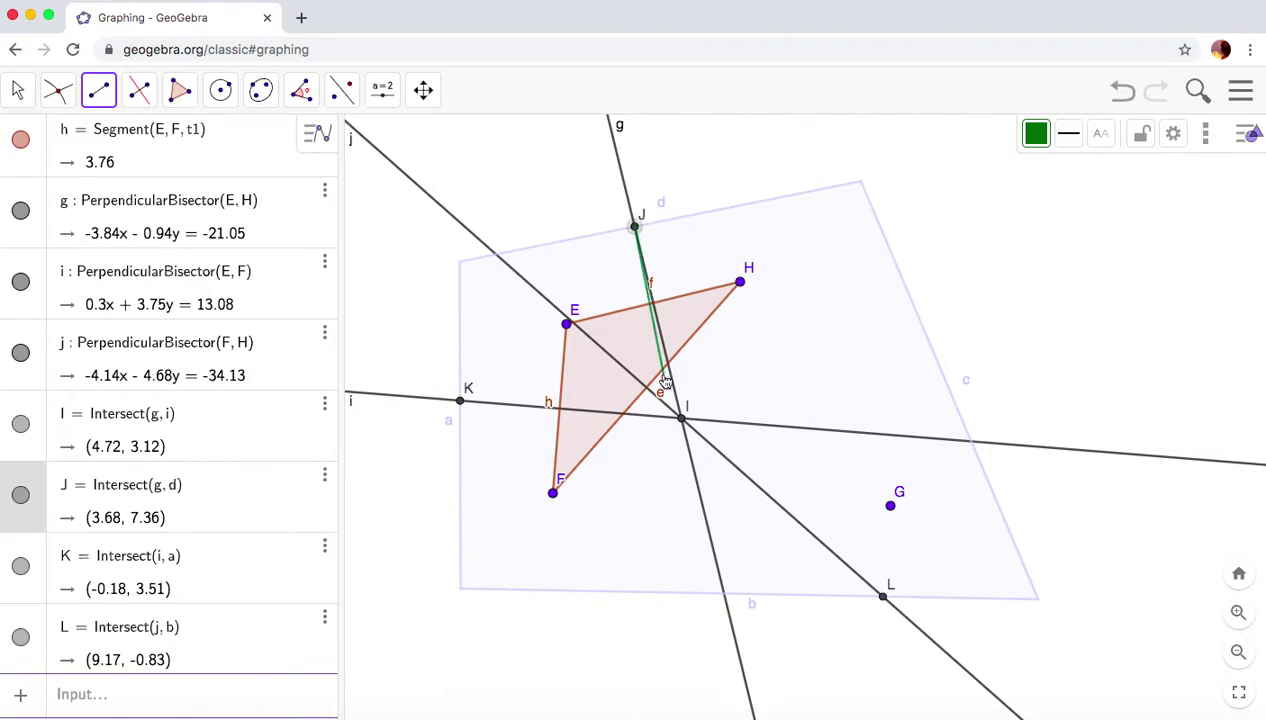
click(683, 421)
click(683, 421)
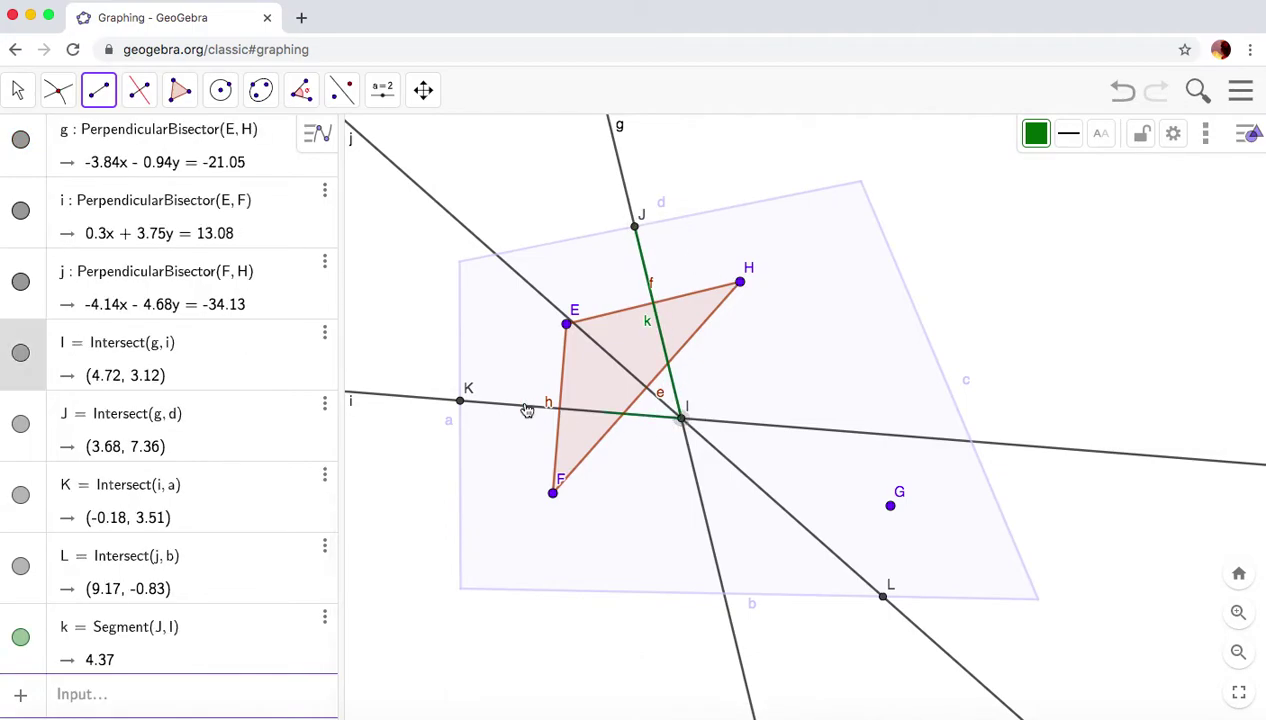
click(460, 404)
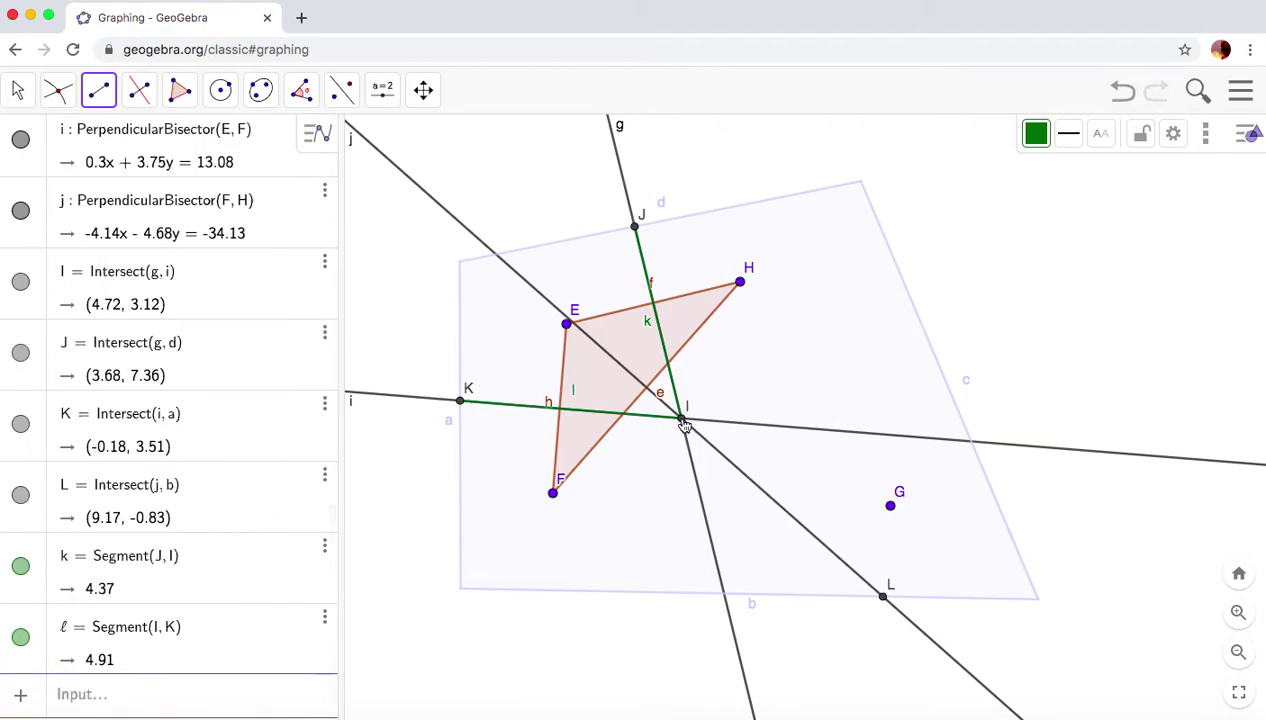
click(683, 421)
click(883, 598)
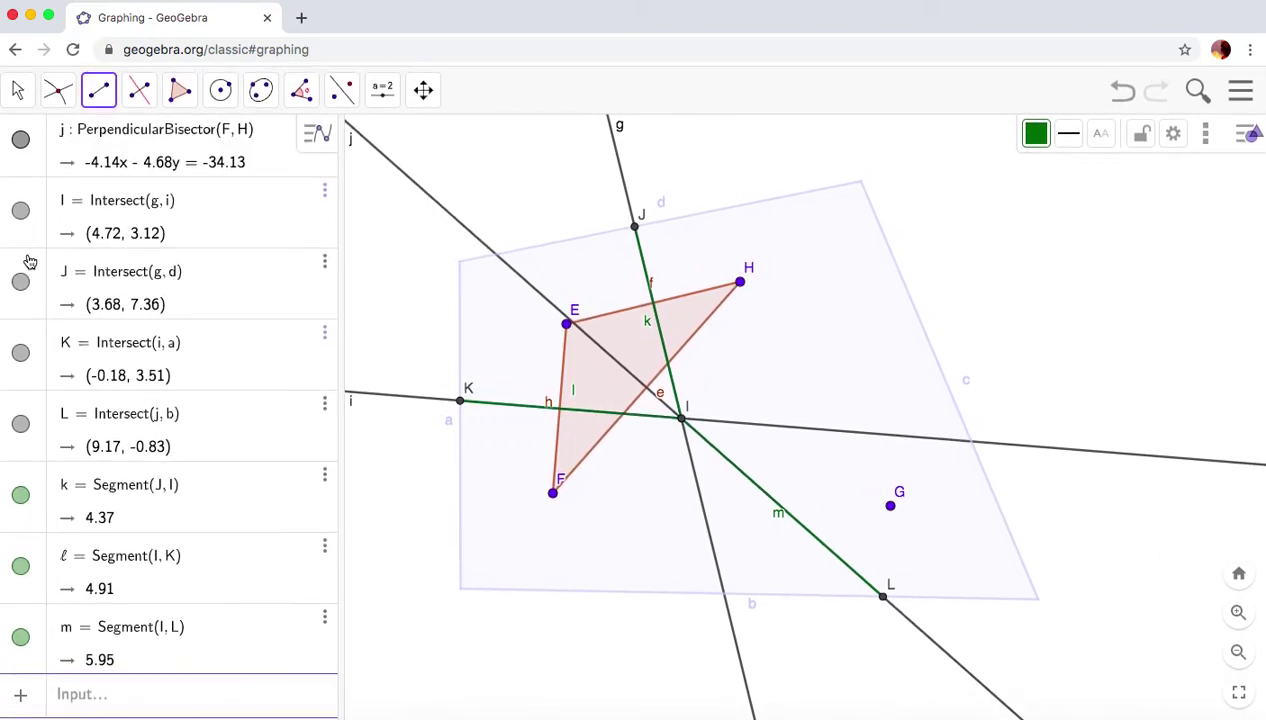
Hide the three perpendicular bisectors g, i and j and the triangle EFH
scroll(88, 395, up, 2)
scroll(88, 395, up, 4)
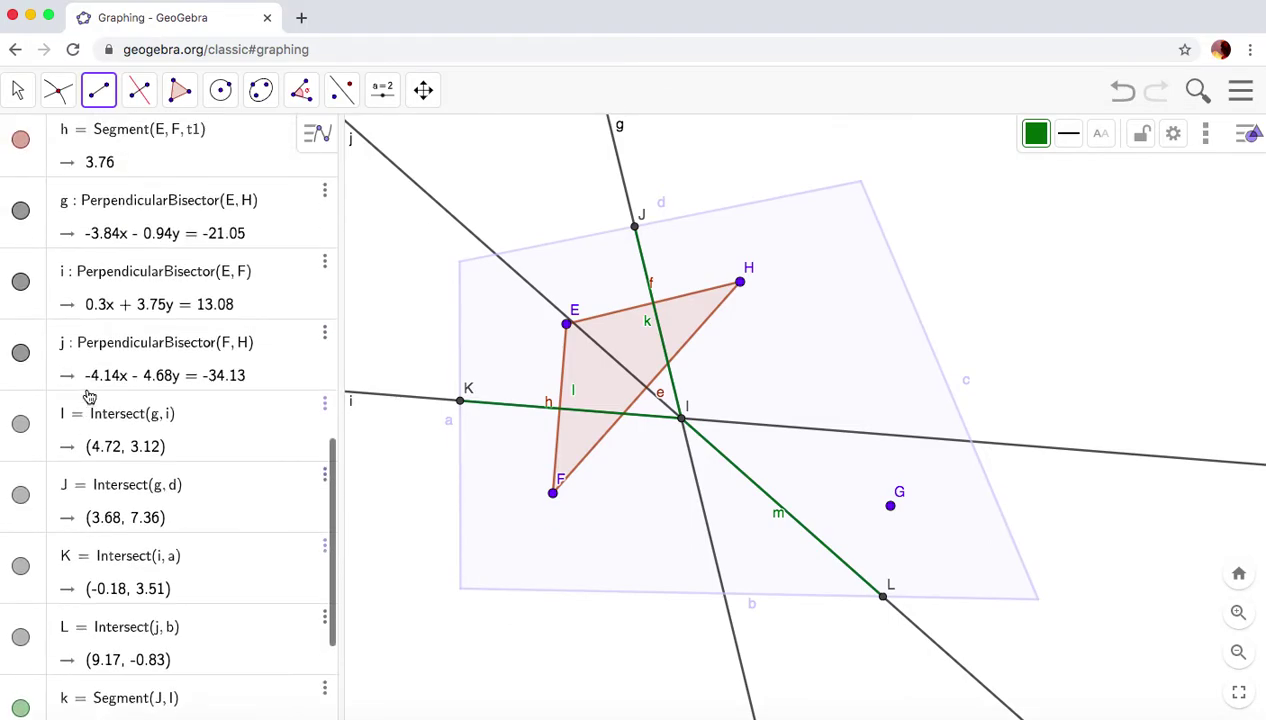
click(21, 251)
click(20, 321)
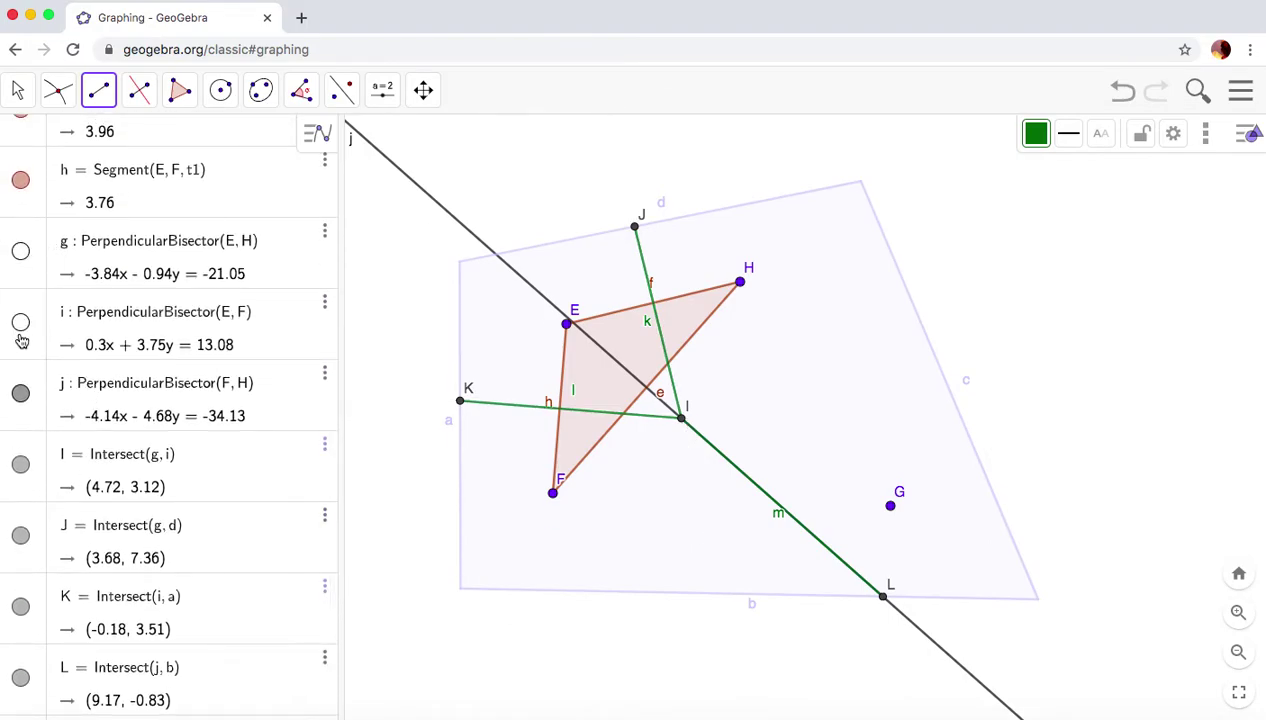
click(20, 392)
scroll(62, 448, down, 1)
scroll(23, 446, up, 6)
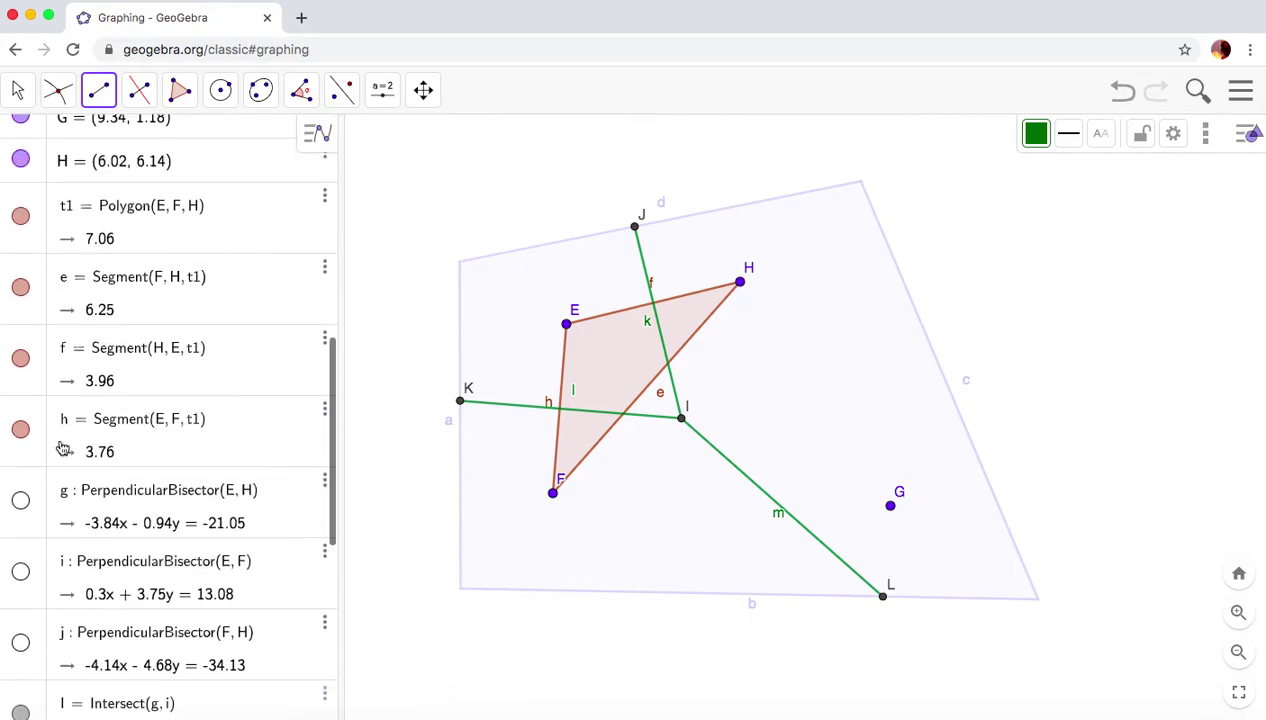
click(21, 238)
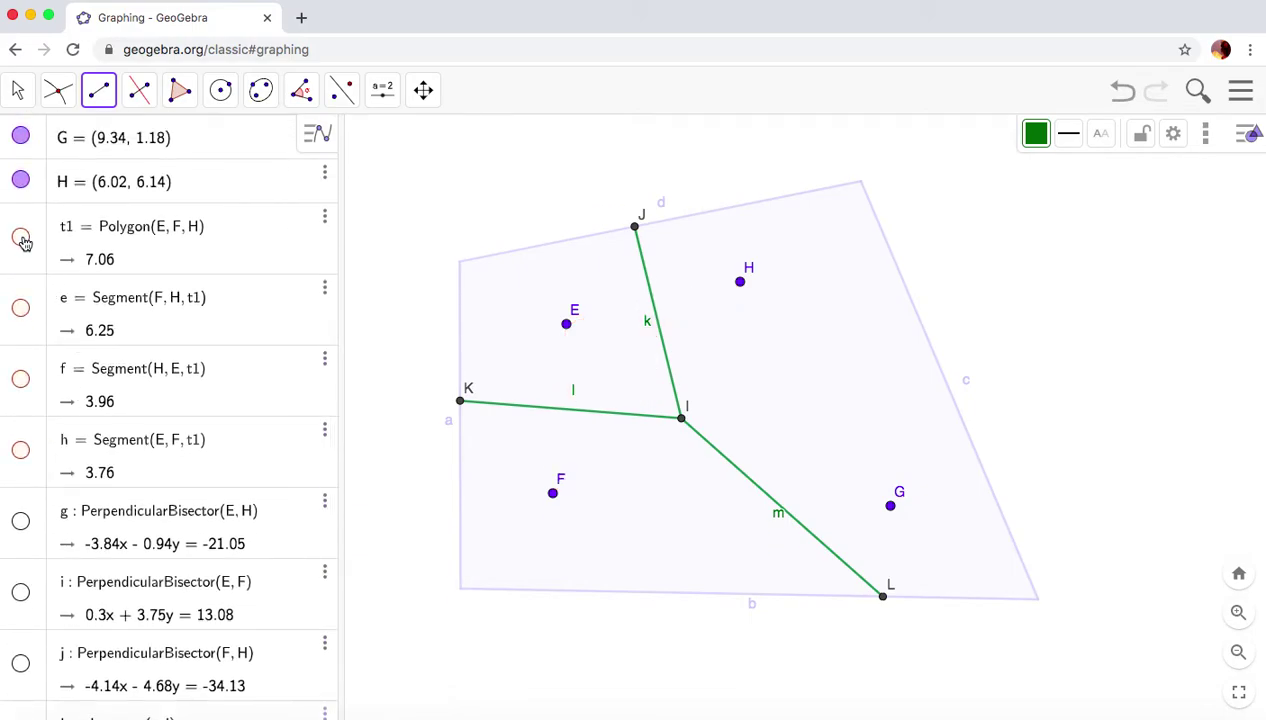
Draw a second triangle with the Polygon tool through points F, H and G
click(181, 97)
click(202, 138)
click(181, 95)
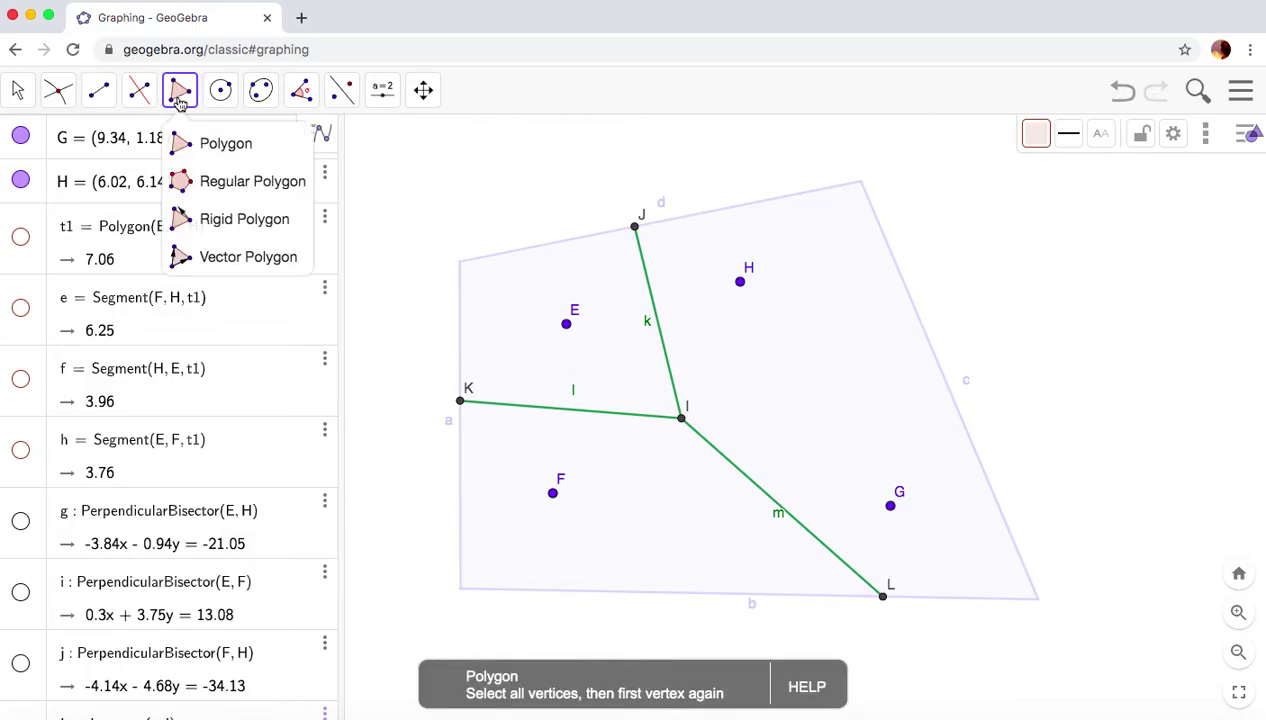
click(208, 150)
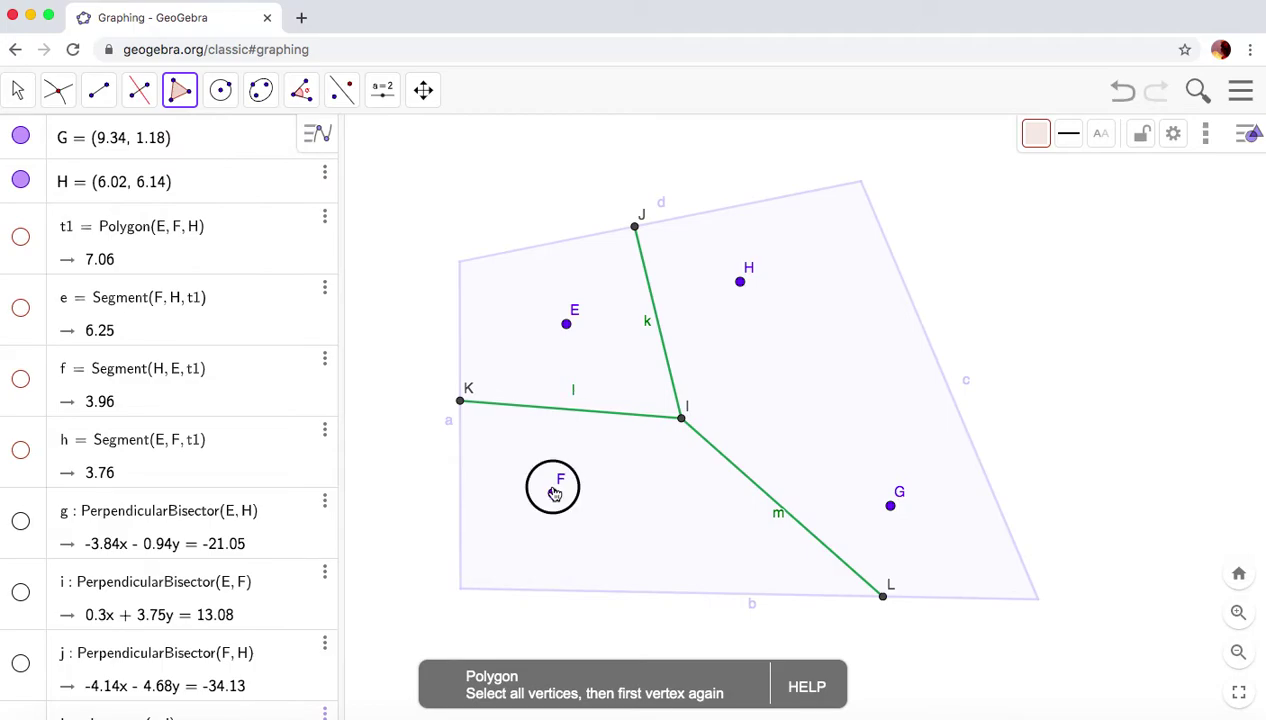
click(553, 492)
click(740, 284)
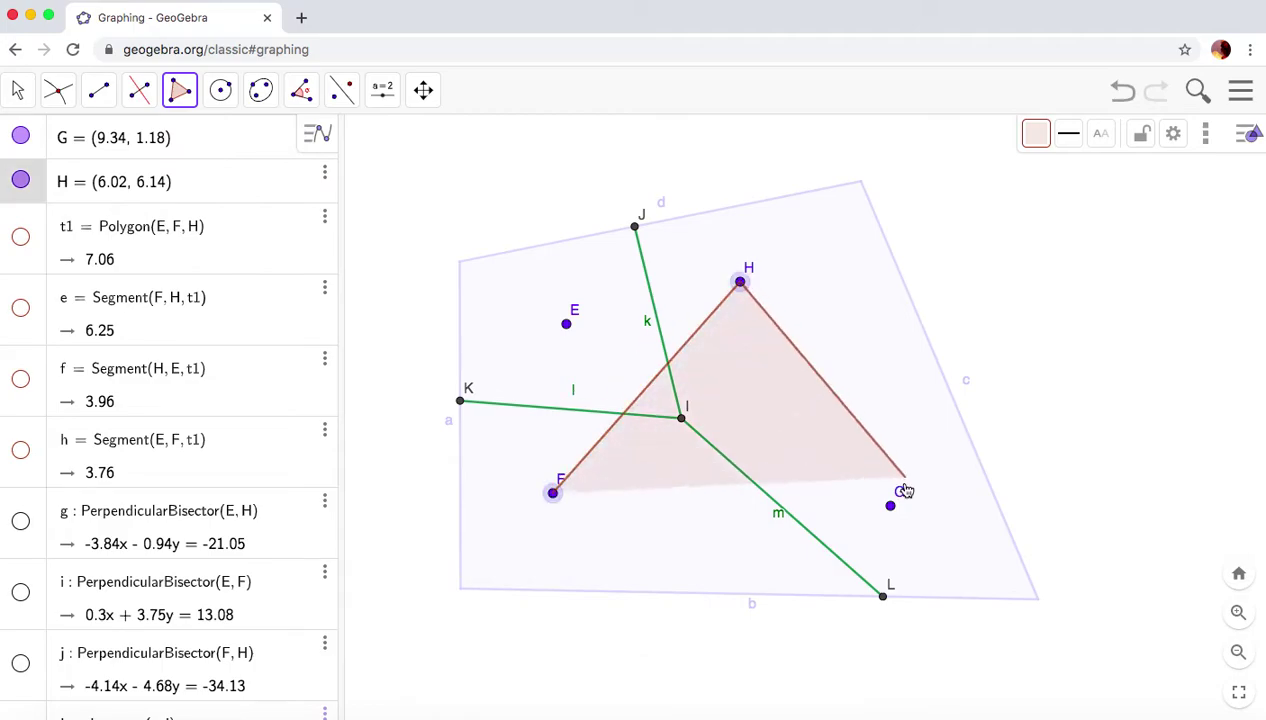
click(891, 505)
click(553, 492)
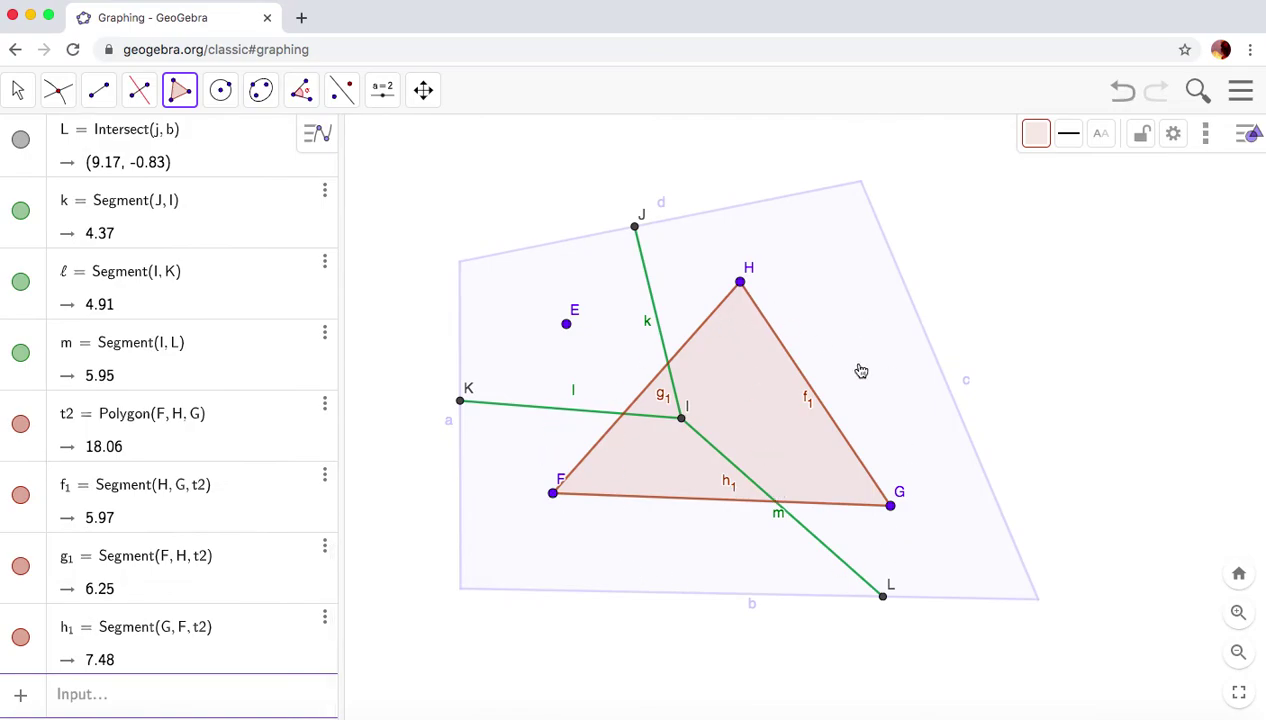
Construct the perpendicular bisectors of triangle FHG's sides HG, GF and FH
click(139, 89)
click(215, 220)
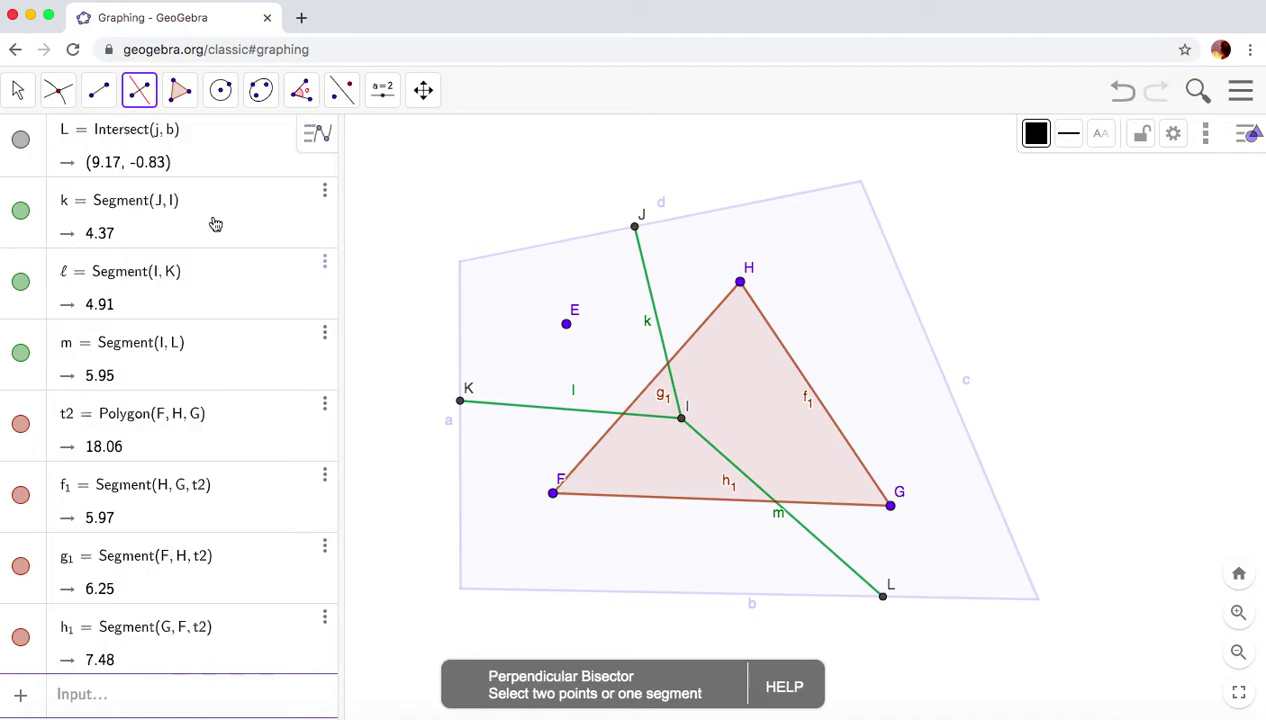
click(740, 281)
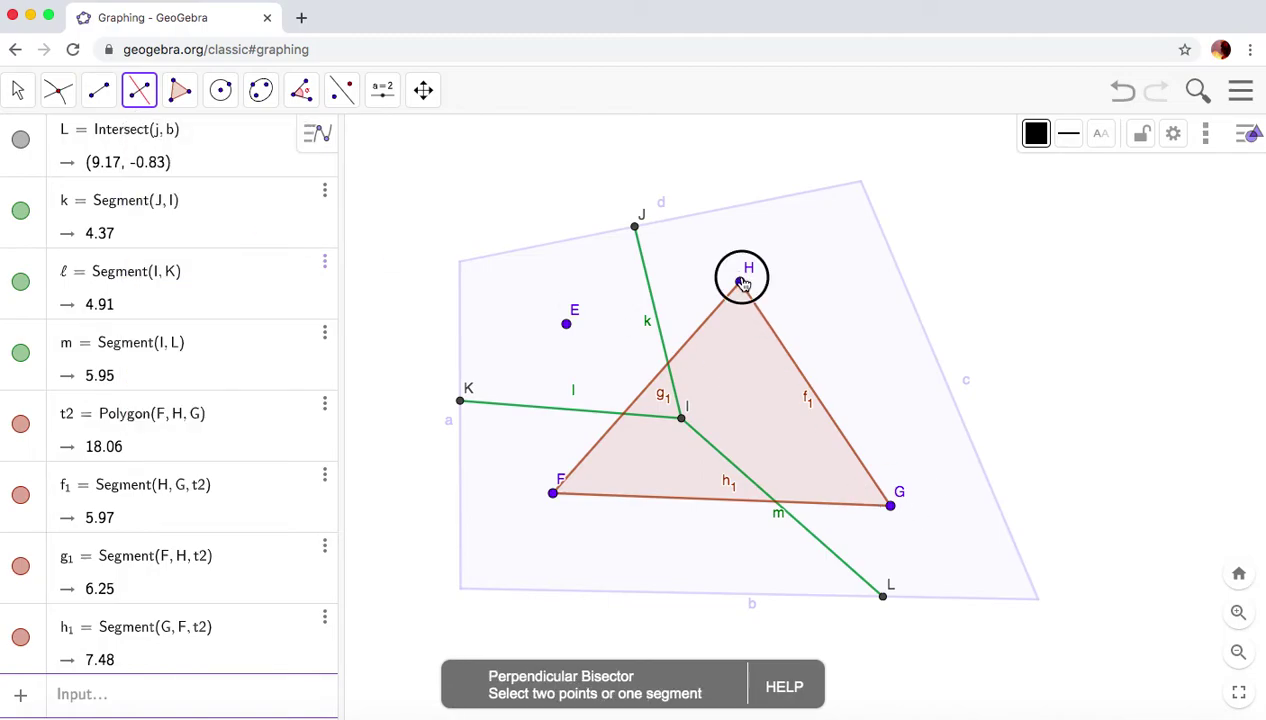
click(890, 506)
click(890, 506)
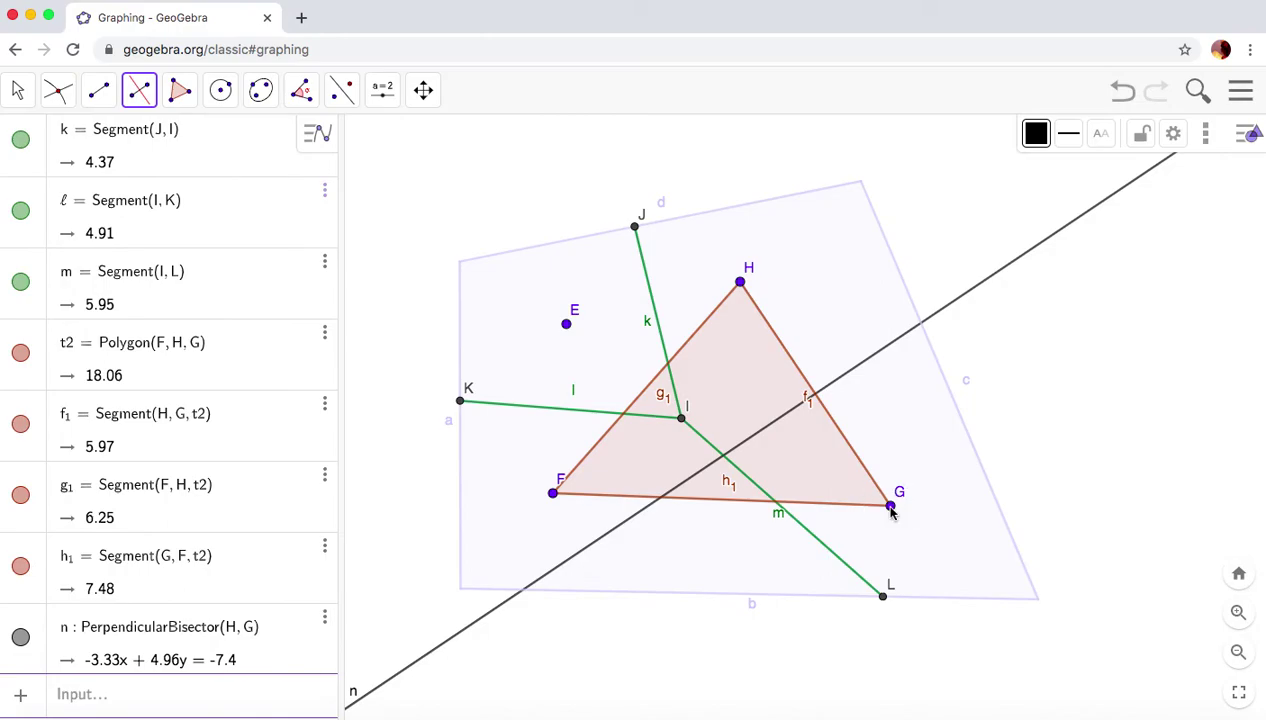
click(553, 494)
click(553, 494)
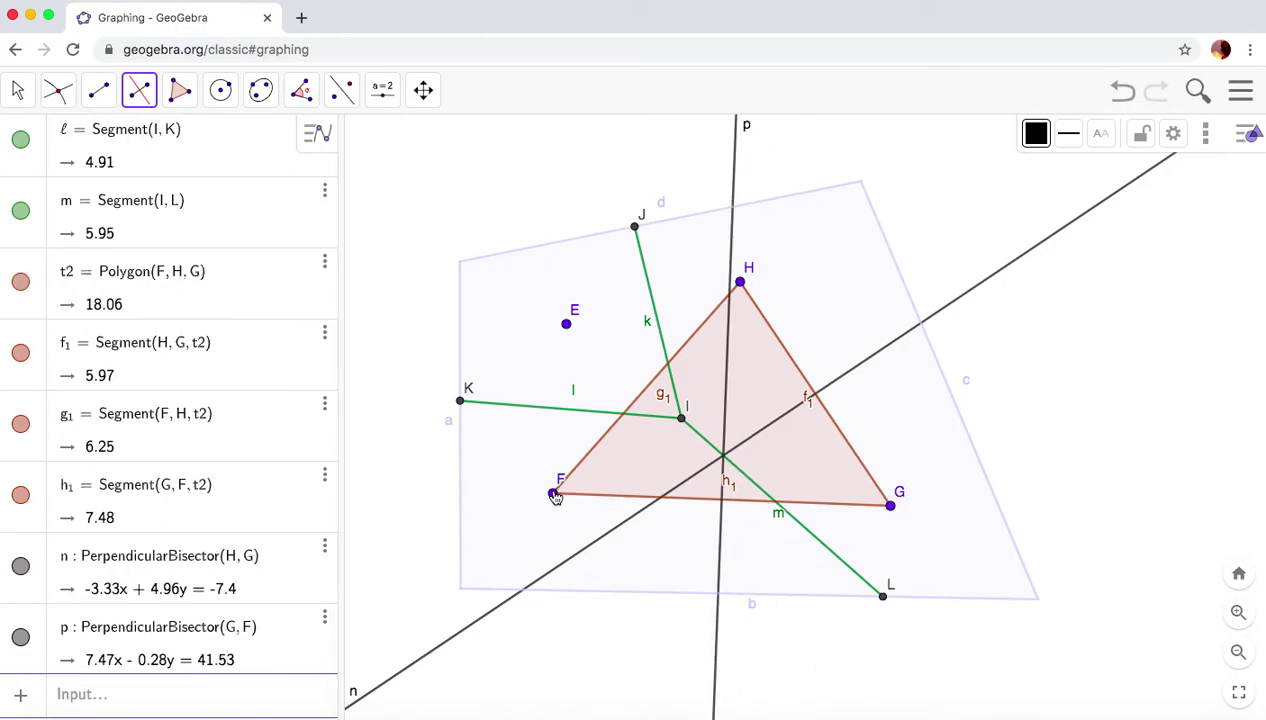
click(738, 283)
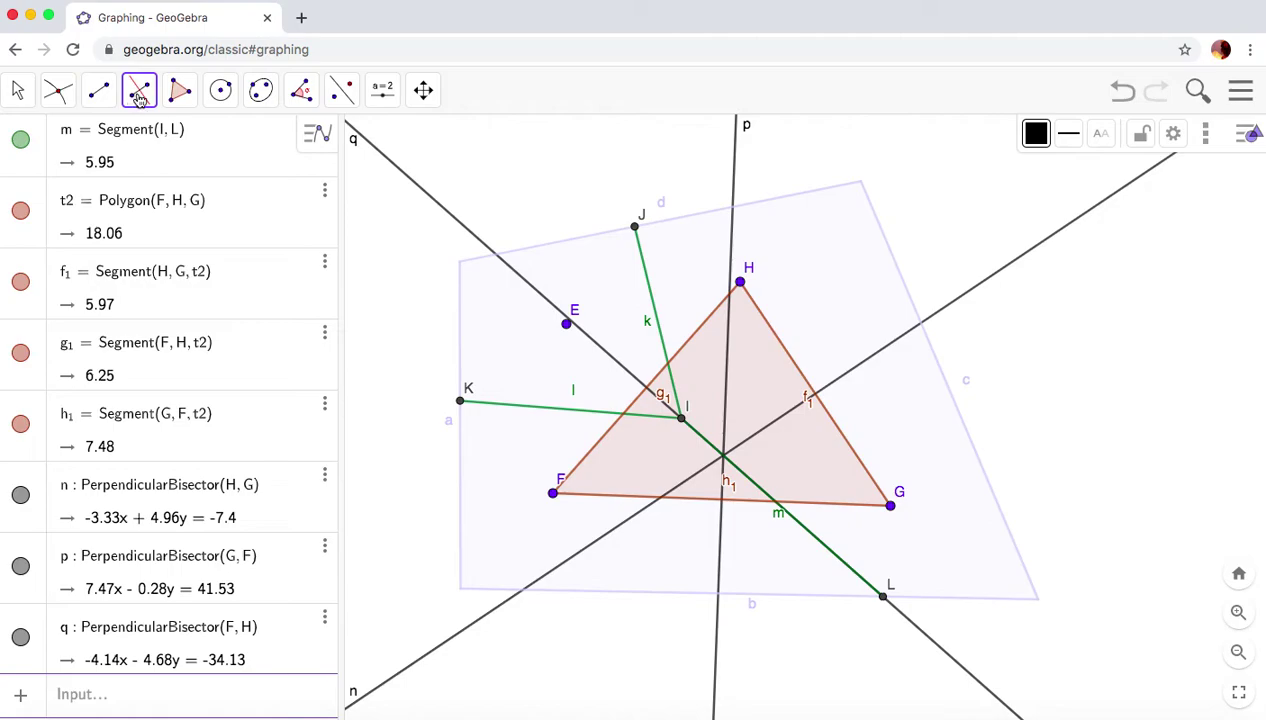
Mark the common intersection of the new bisectors and the points where bisector n meets side c and bisector p meets side b
click(58, 90)
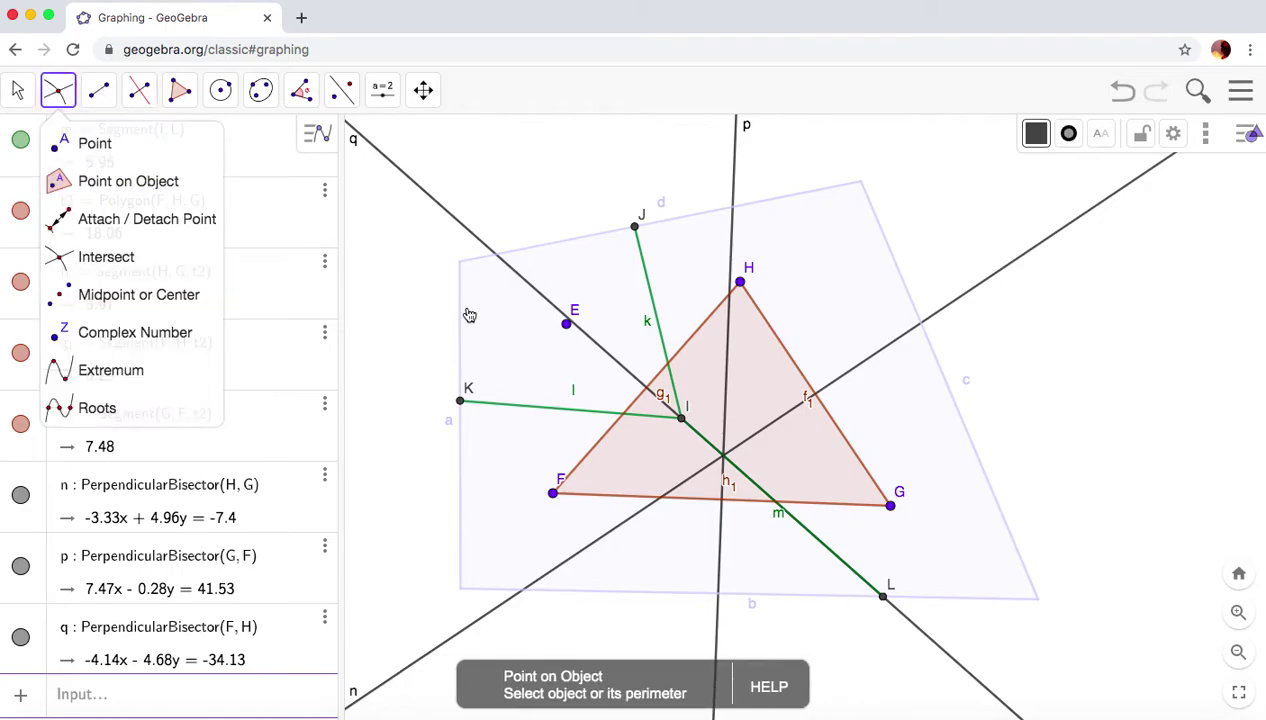
click(723, 456)
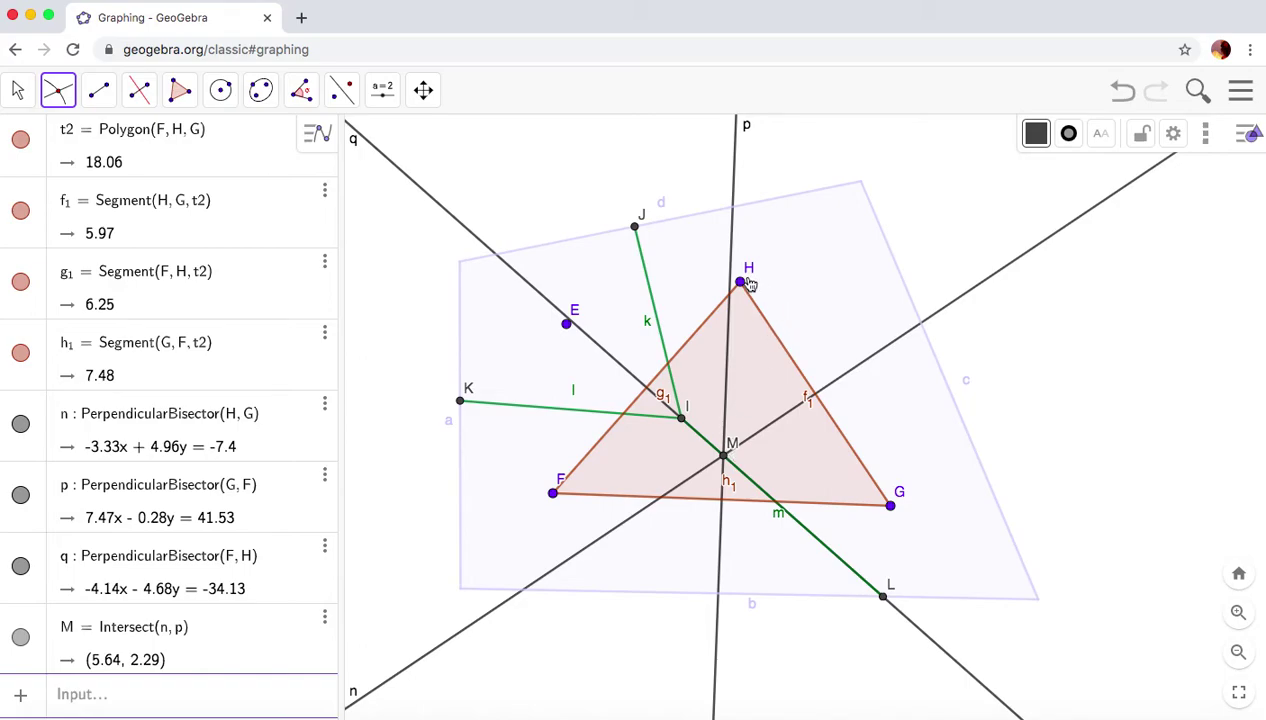
click(922, 326)
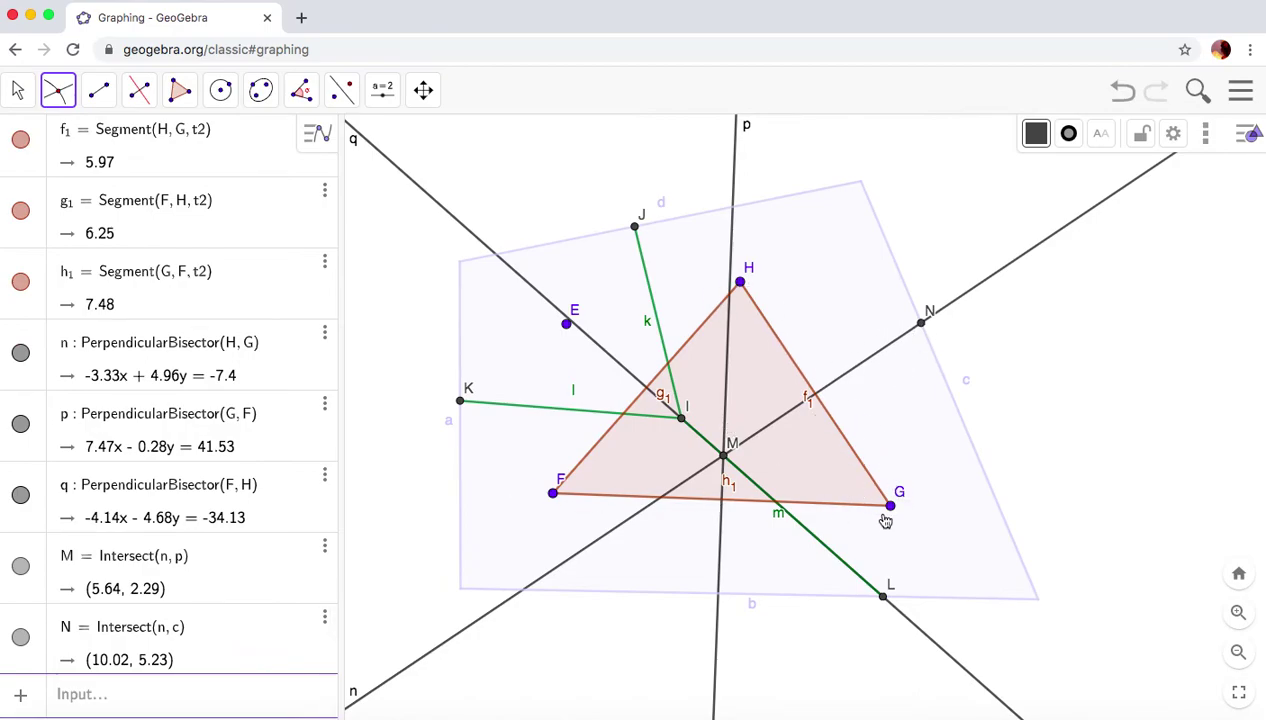
click(719, 596)
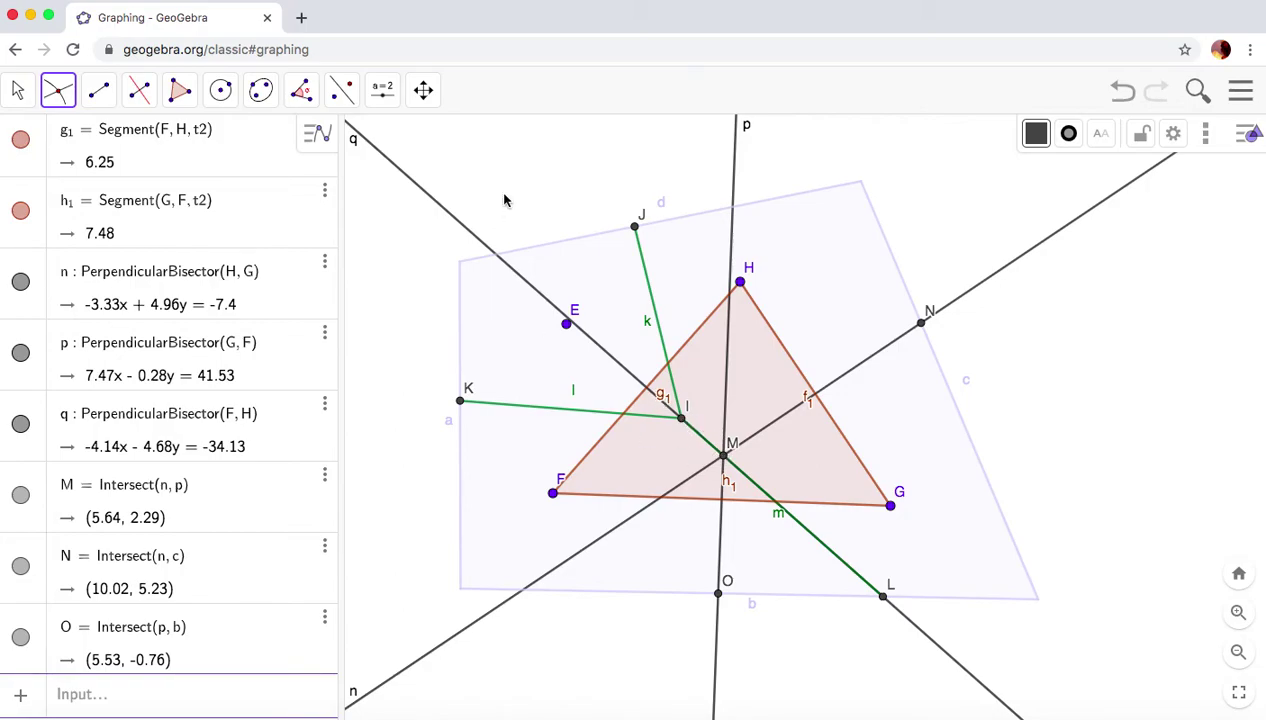
Draw green segments from the bisectors' common point M to boundary points N and O and to point I
click(99, 90)
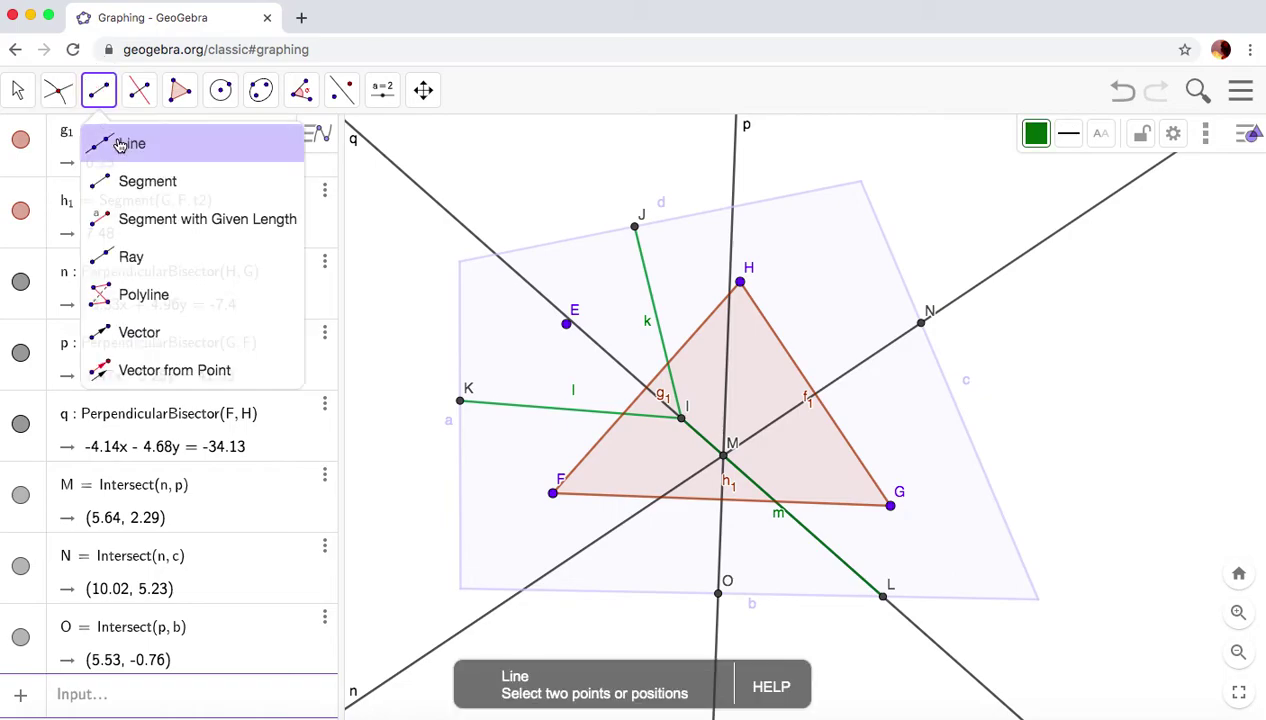
click(142, 179)
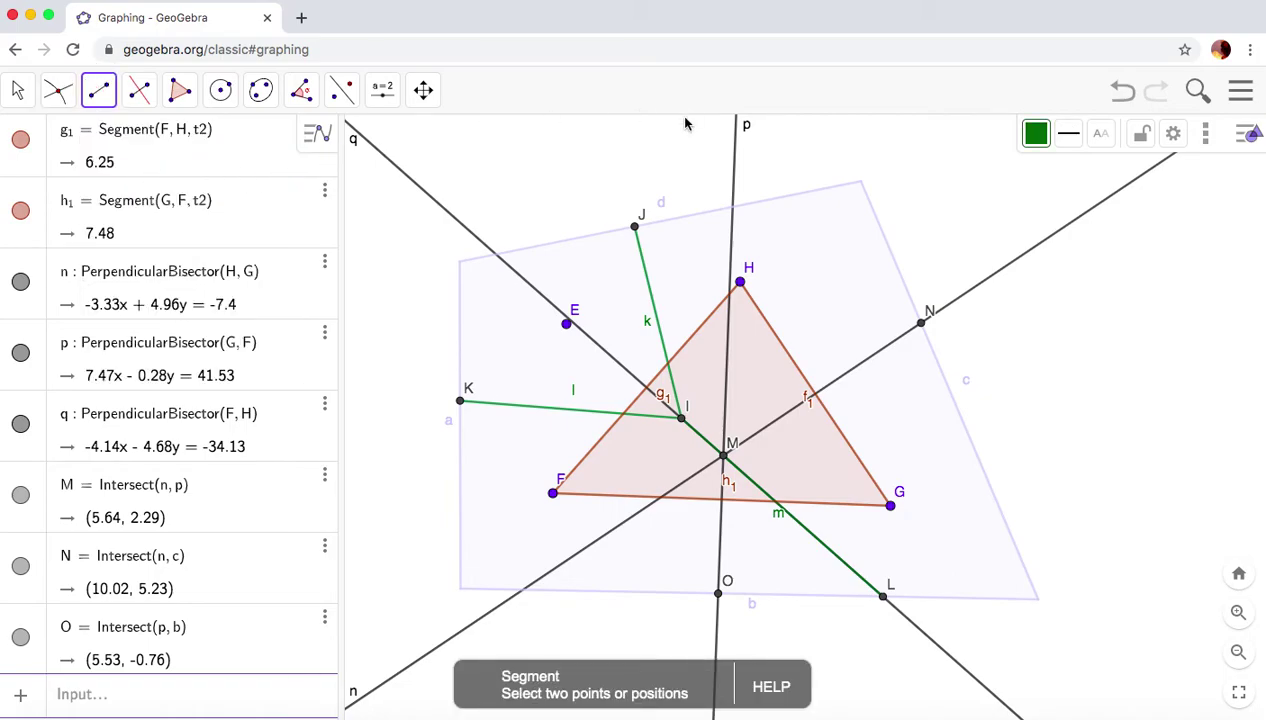
click(726, 456)
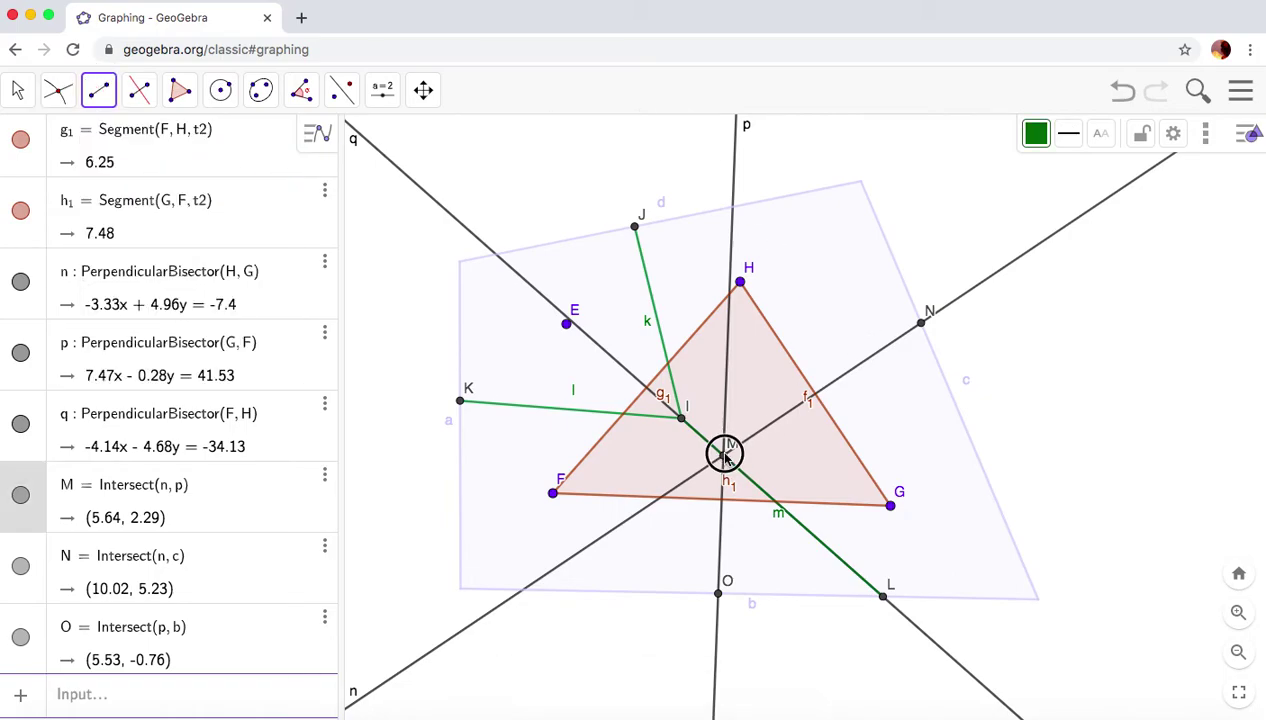
click(921, 324)
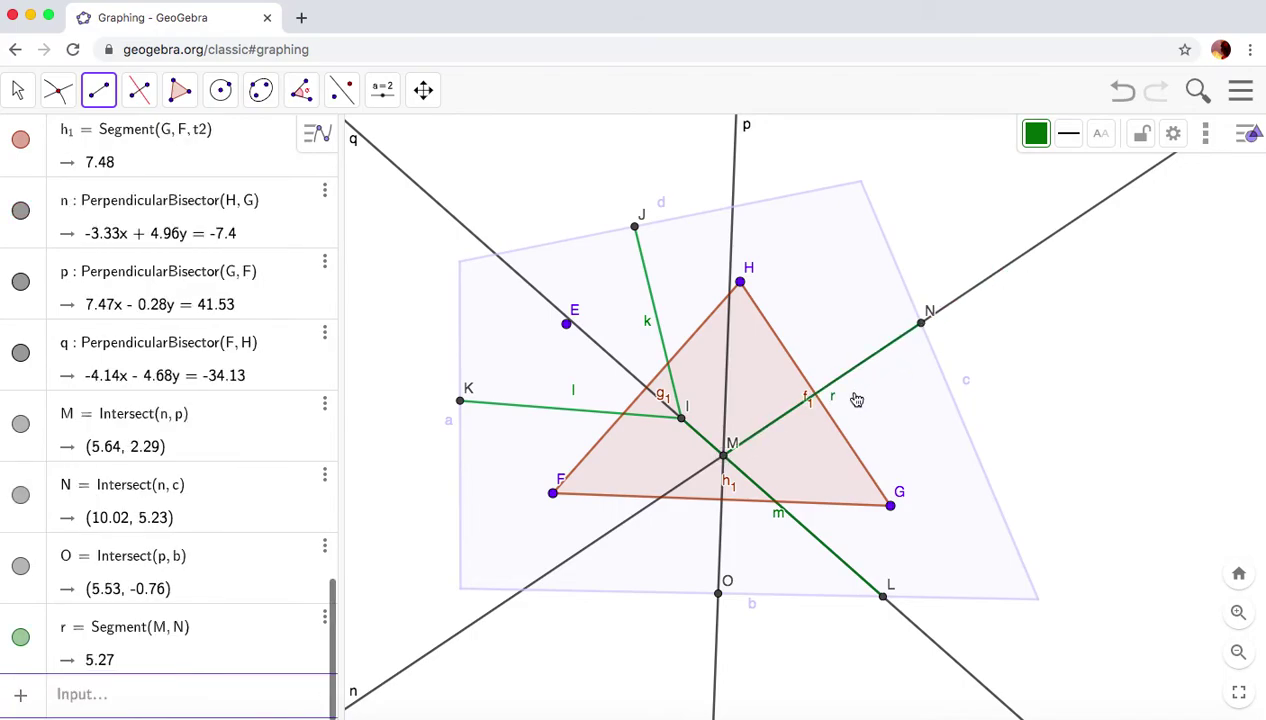
click(722, 456)
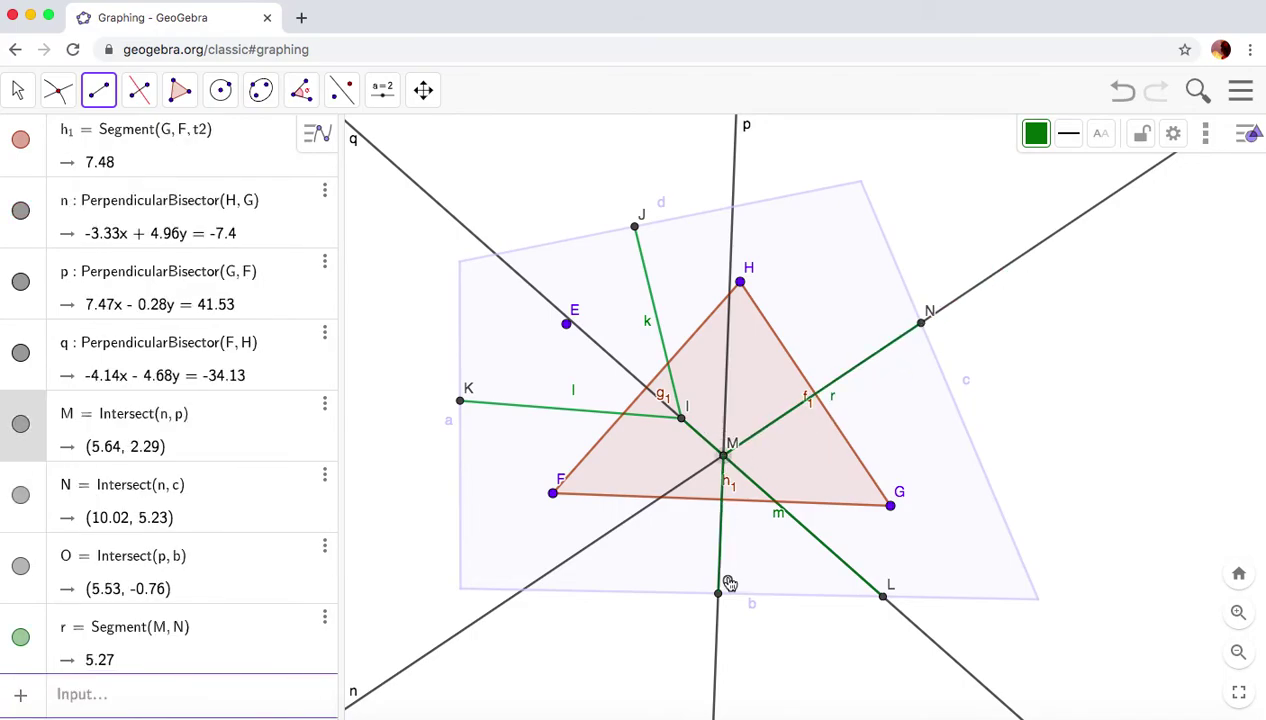
click(722, 594)
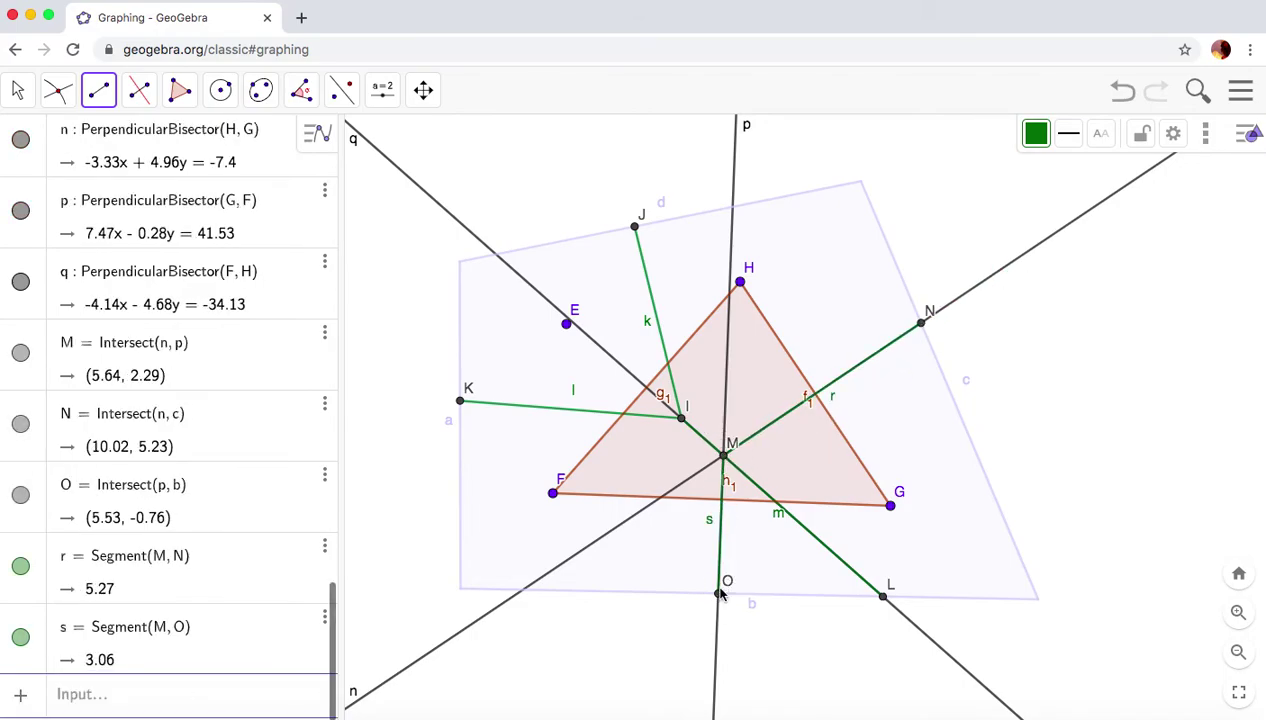
click(724, 458)
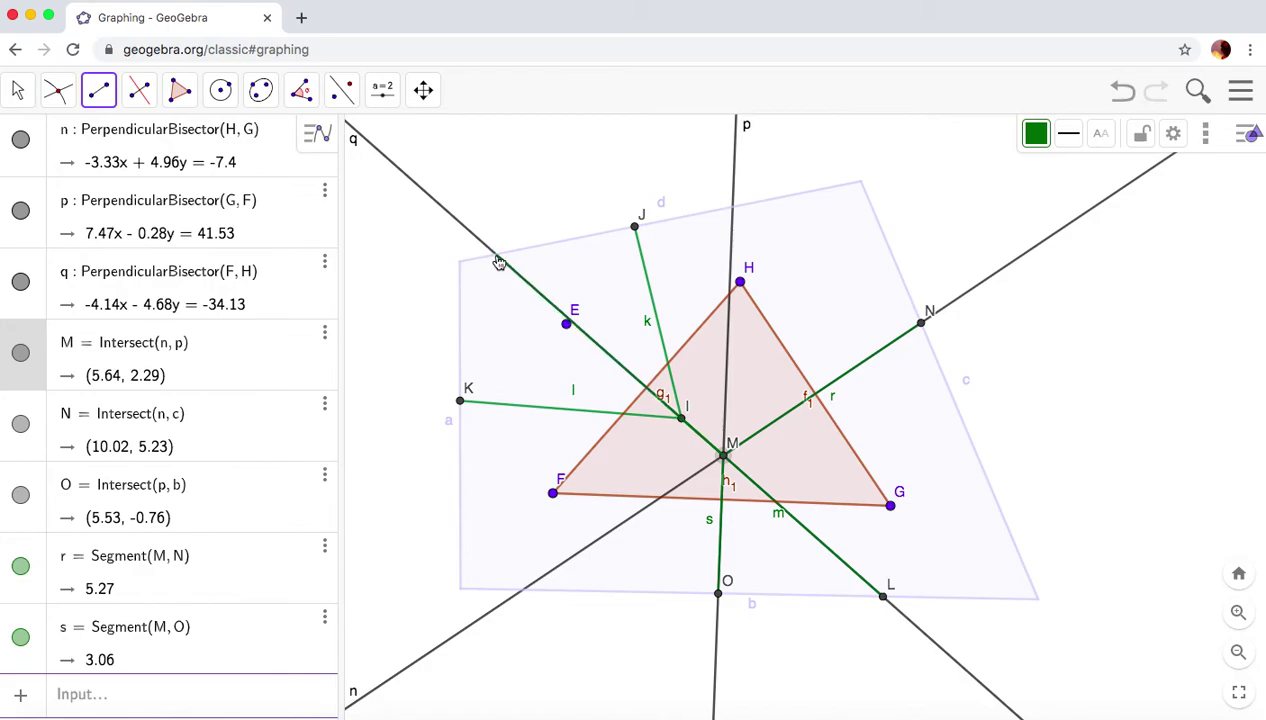
click(682, 418)
click(681, 420)
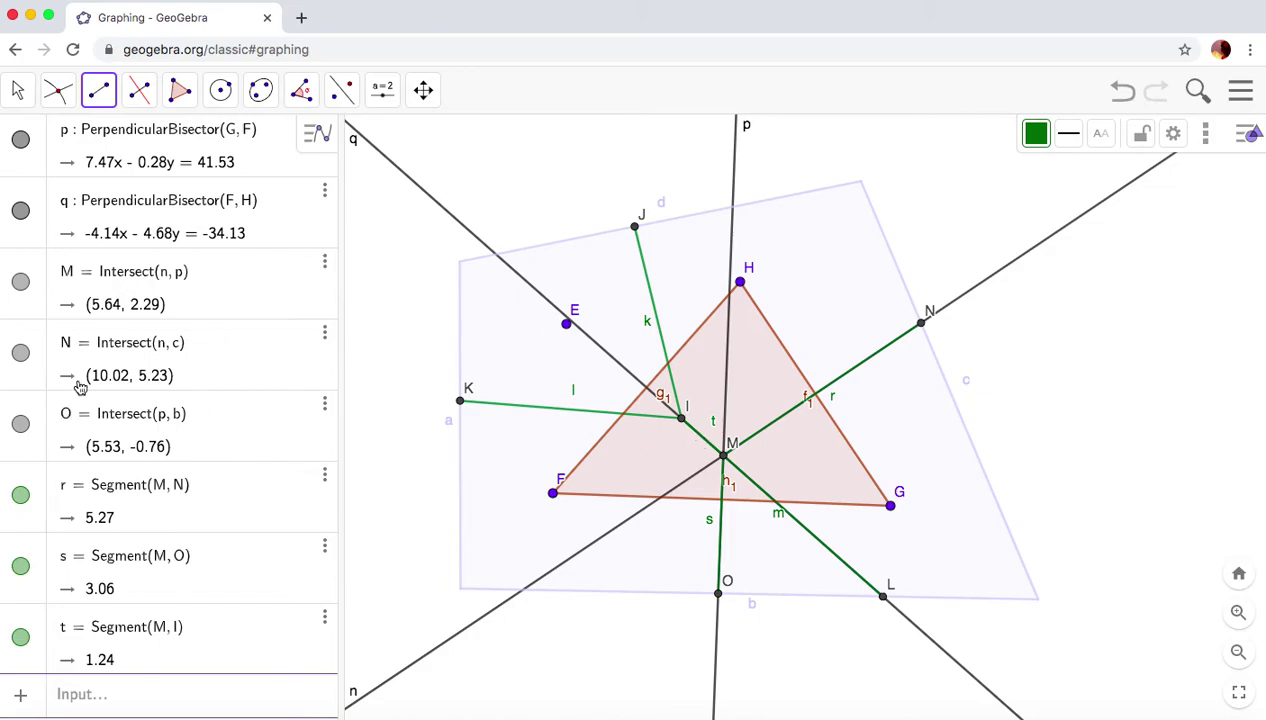
Hide the three perpendicular bisectors n, p and q
scroll(130, 216, up, 2)
click(22, 148)
click(22, 219)
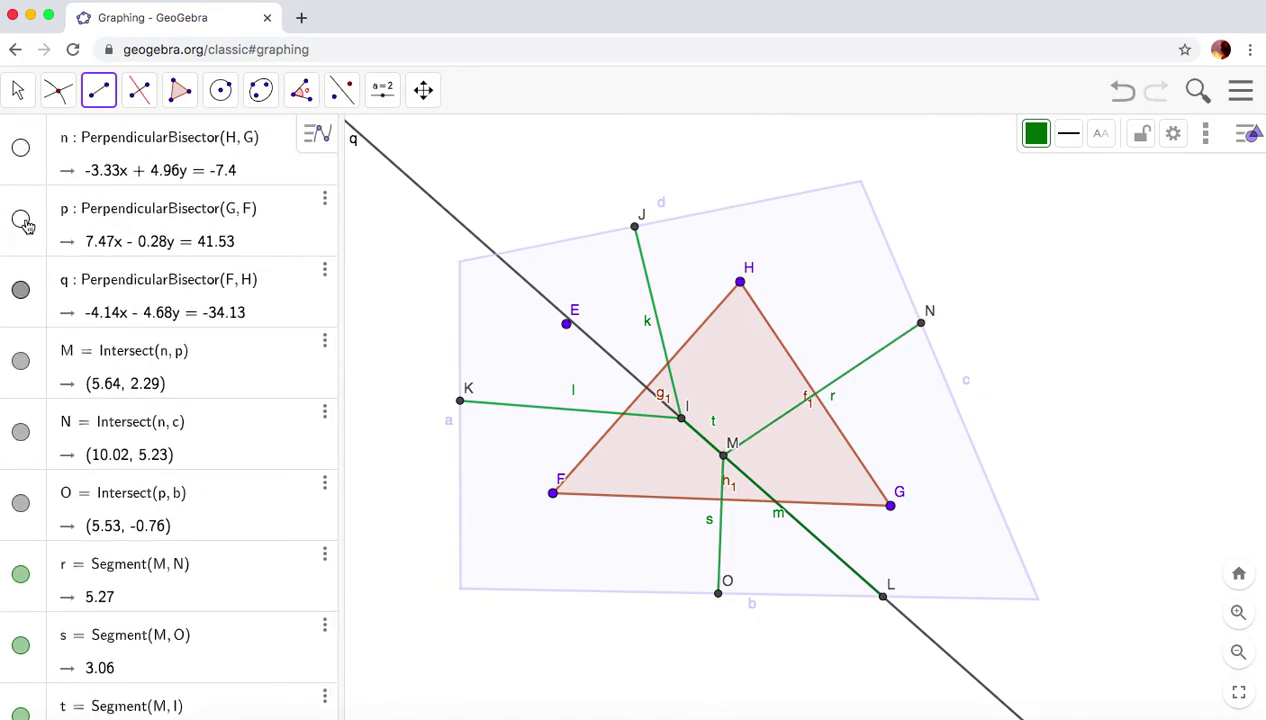
click(22, 290)
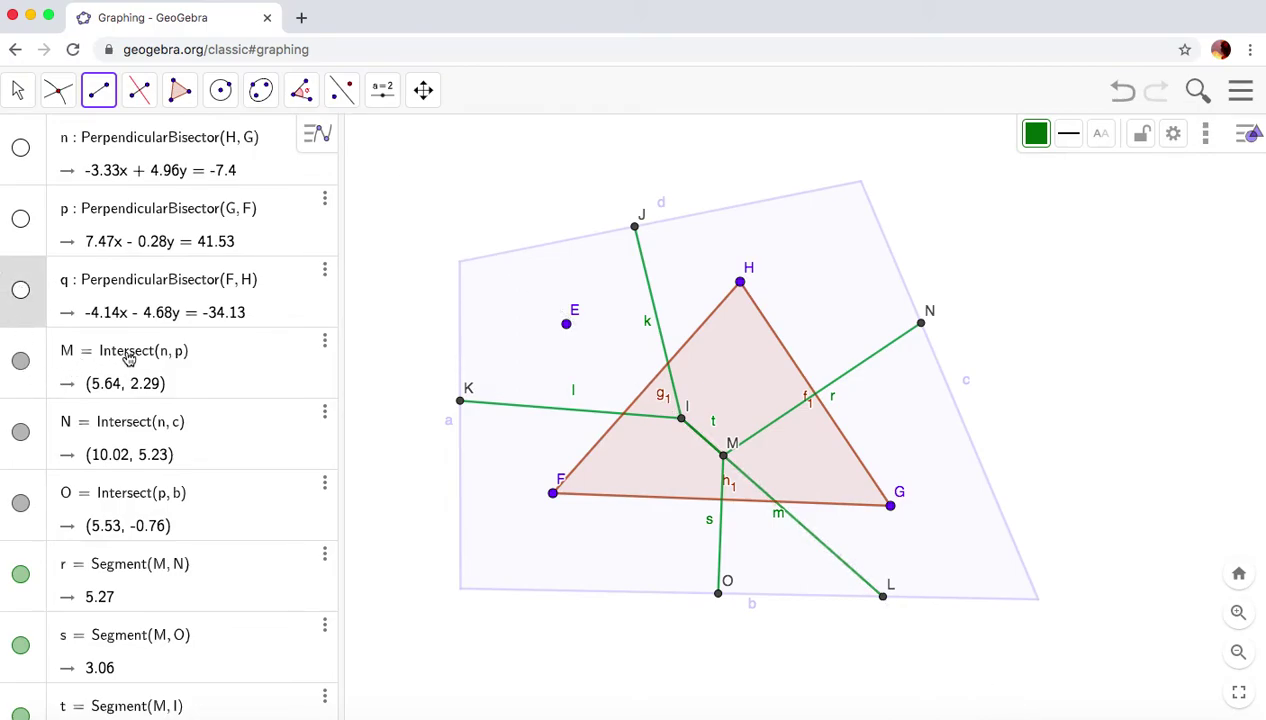
Hide triangle FHG with its sides and the surplus green segment m from I to L
scroll(150, 358, down, 1)
scroll(149, 358, up, 5)
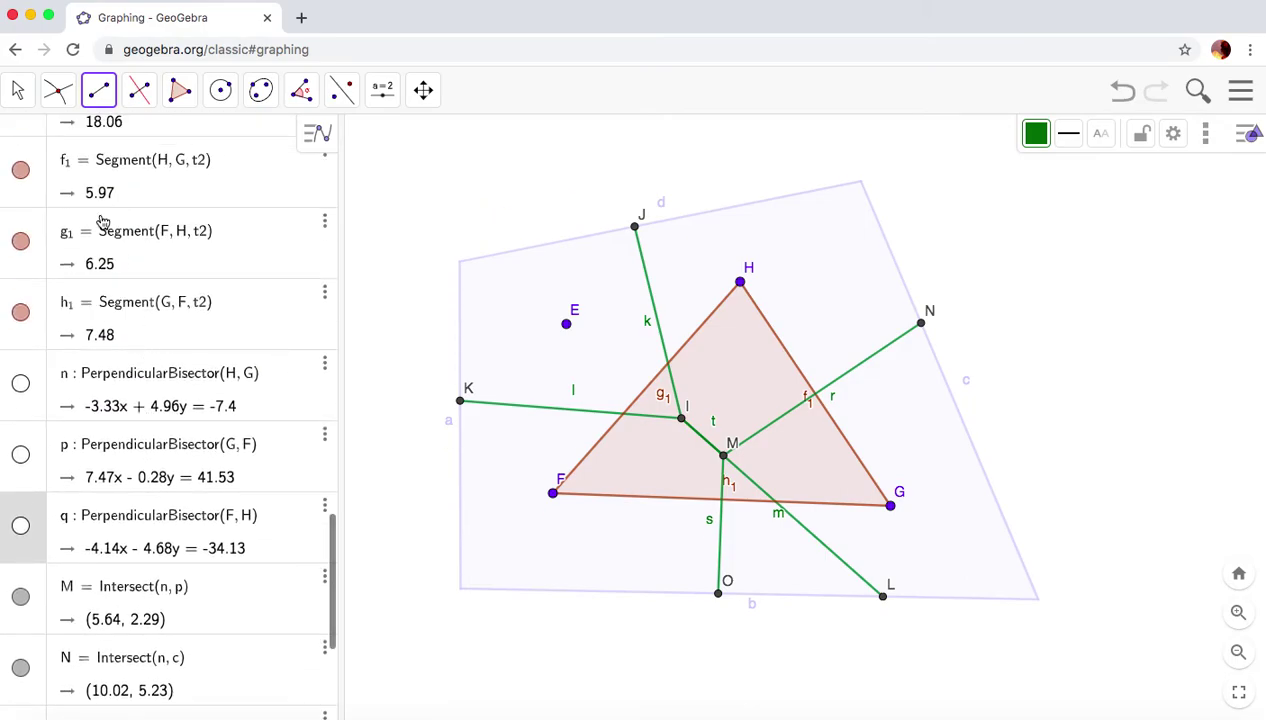
scroll(100, 220, up, 3)
click(22, 202)
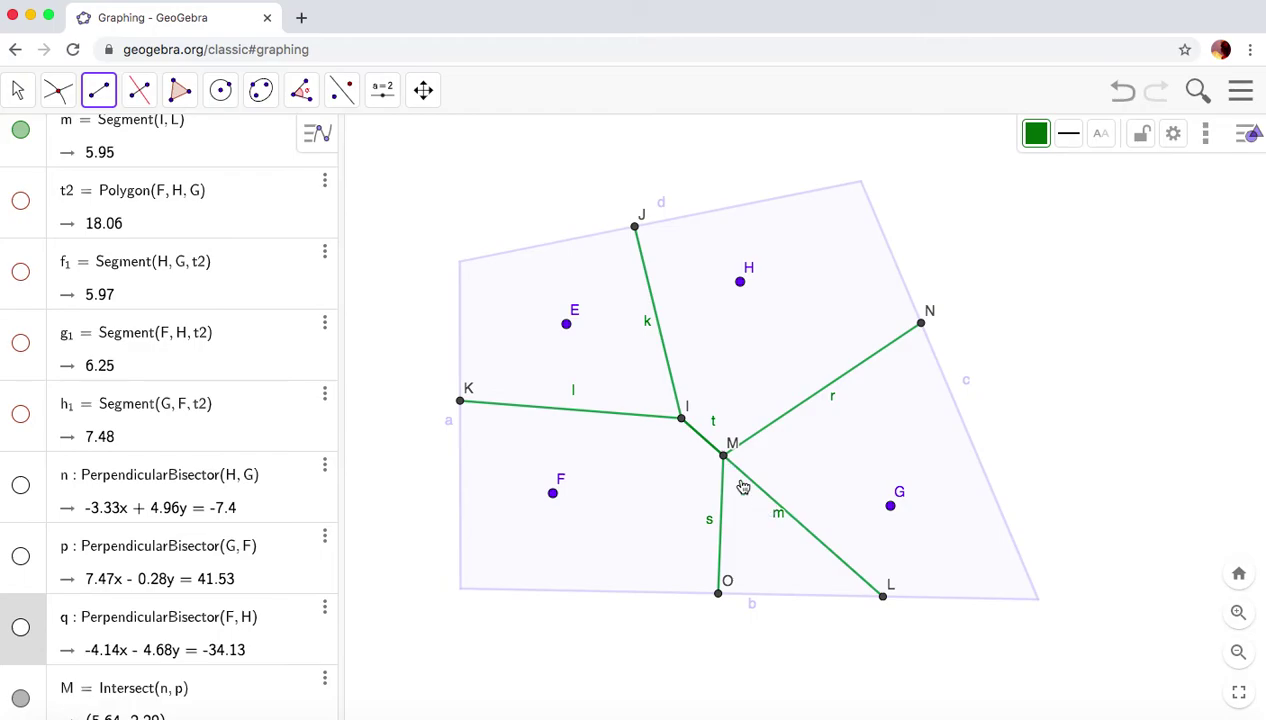
scroll(170, 264, up, 1)
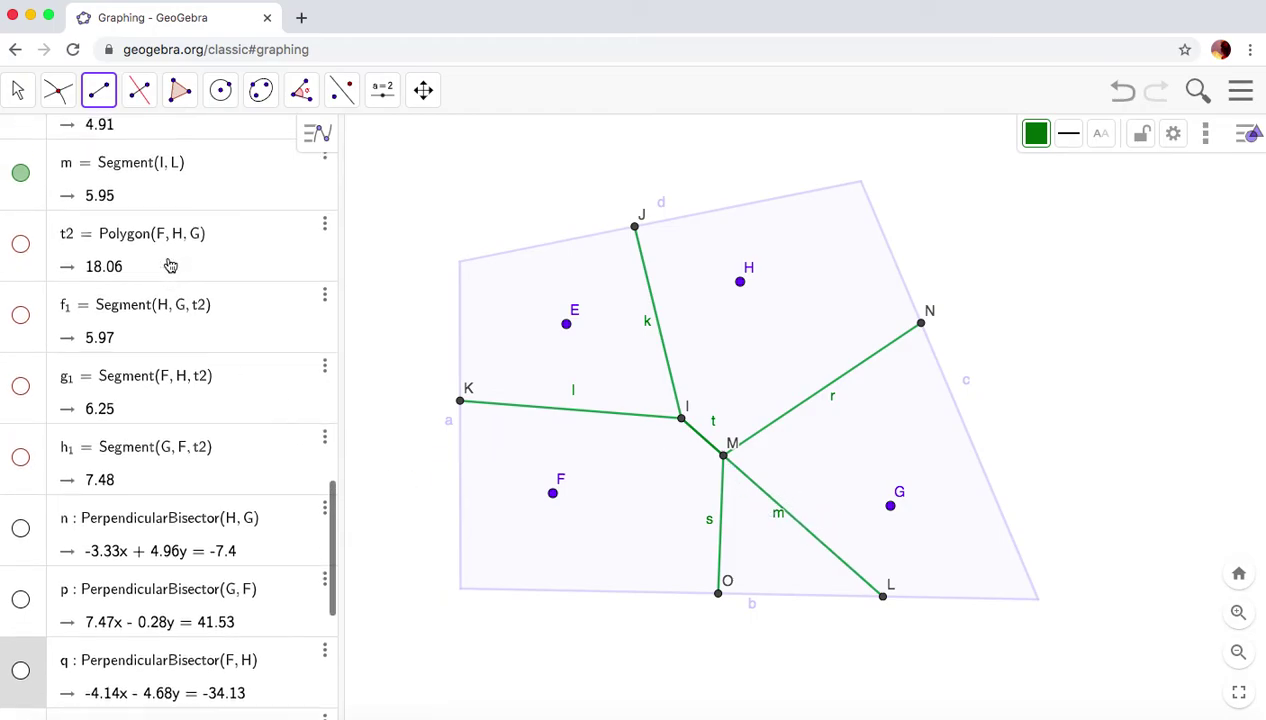
click(22, 177)
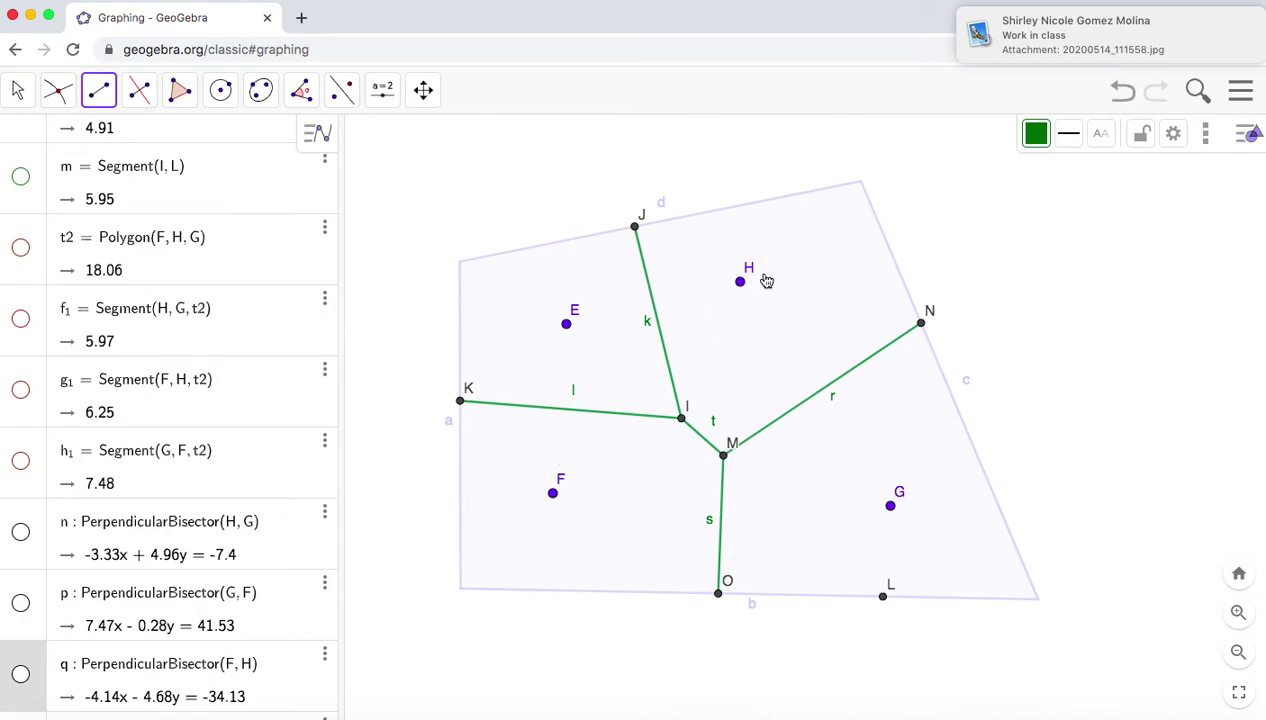
Move point H toward side c to test how the Voronoi edges respond
click(18, 95)
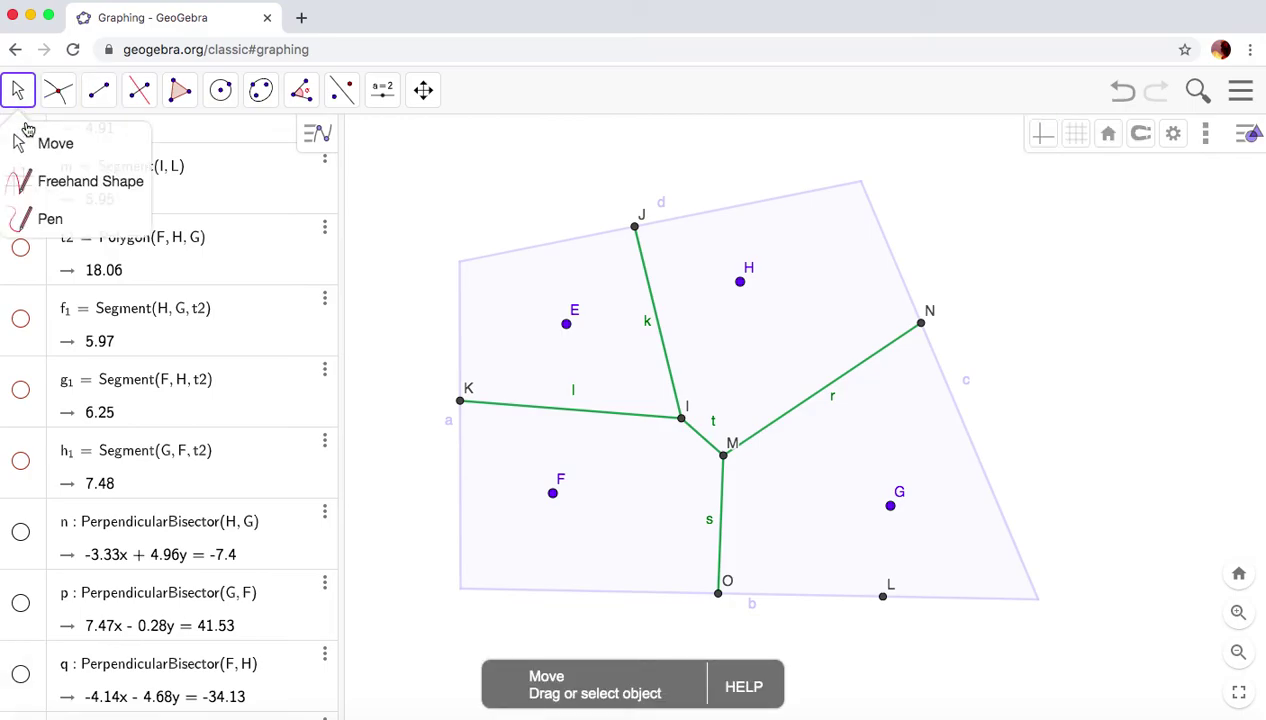
click(66, 146)
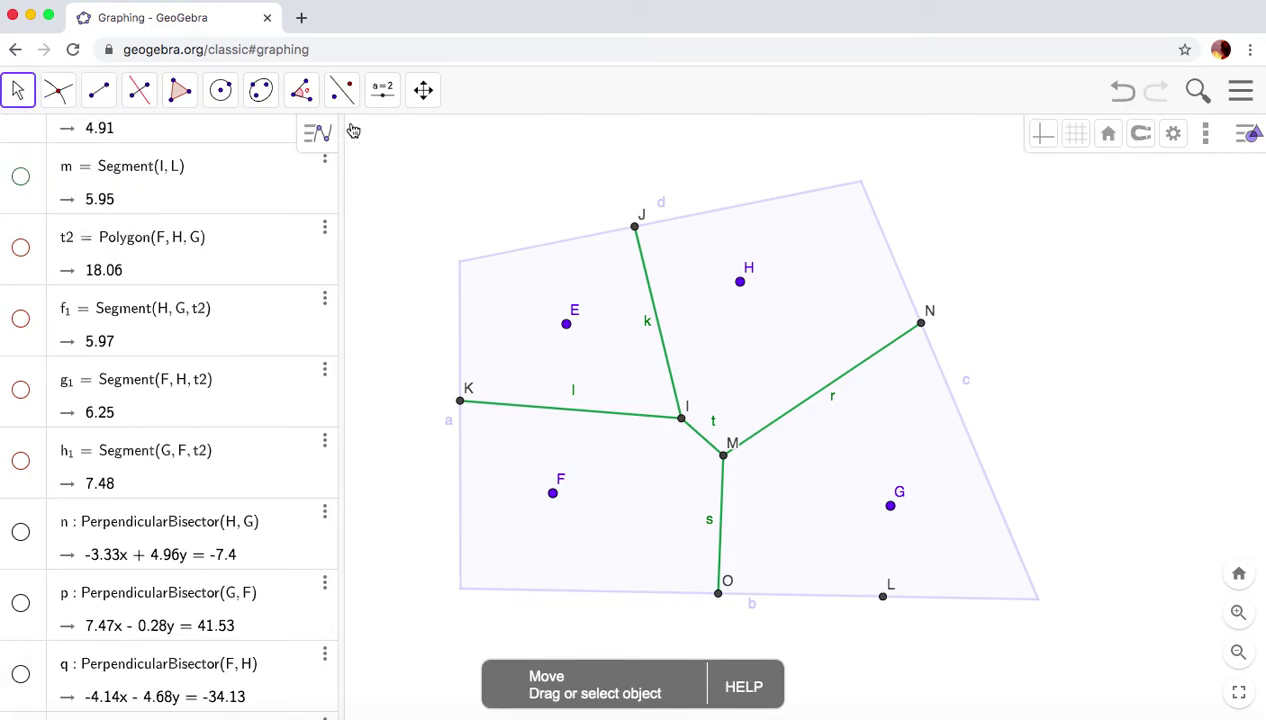
drag(745, 288, 809, 295)
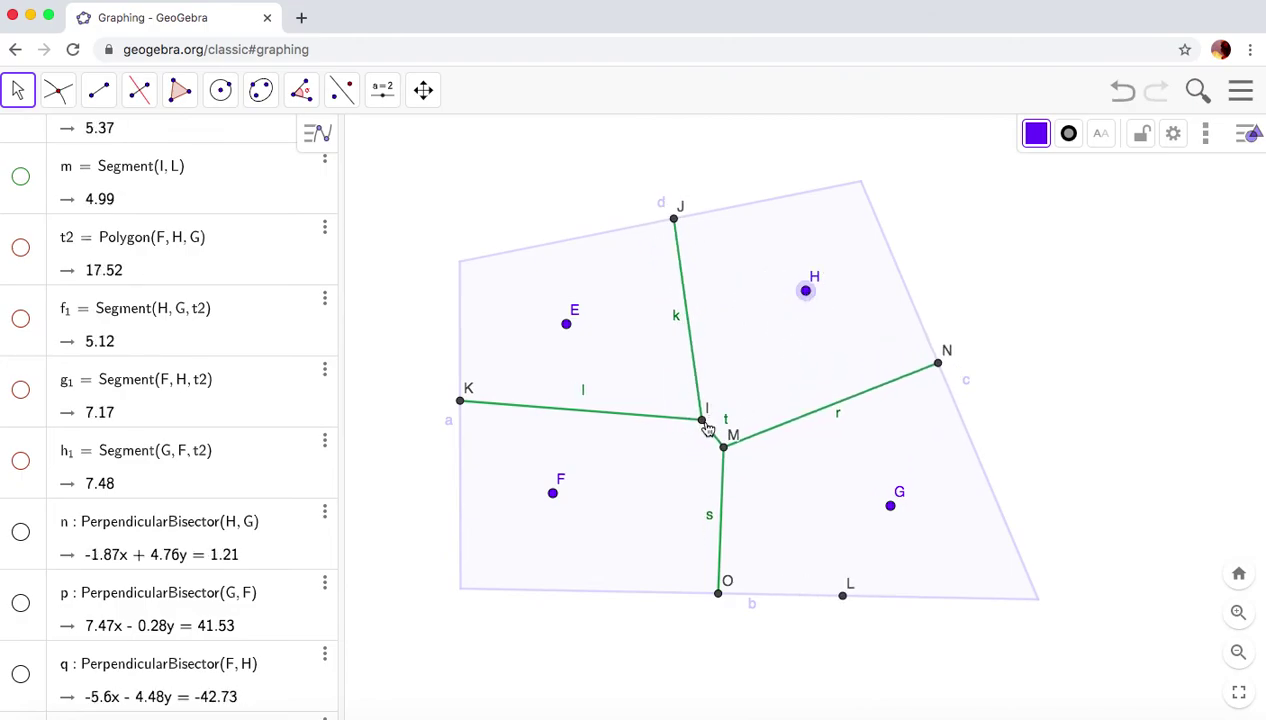
click(57, 89)
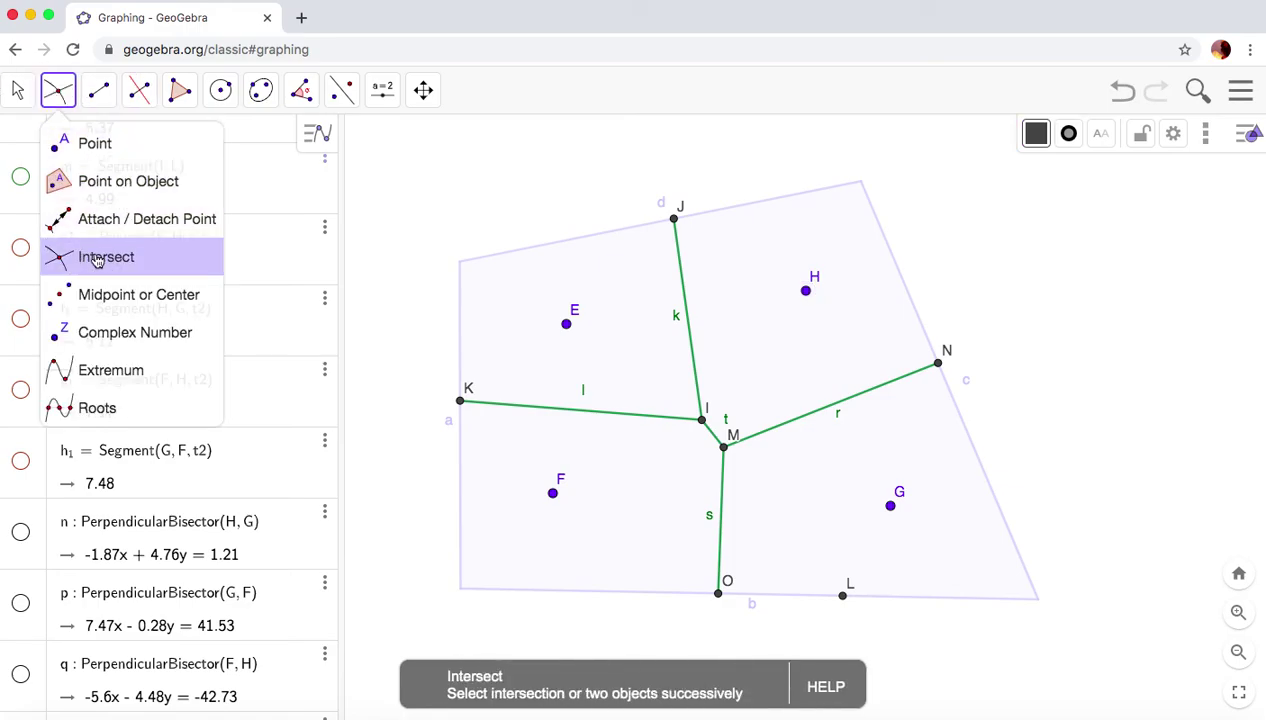
click(57, 89)
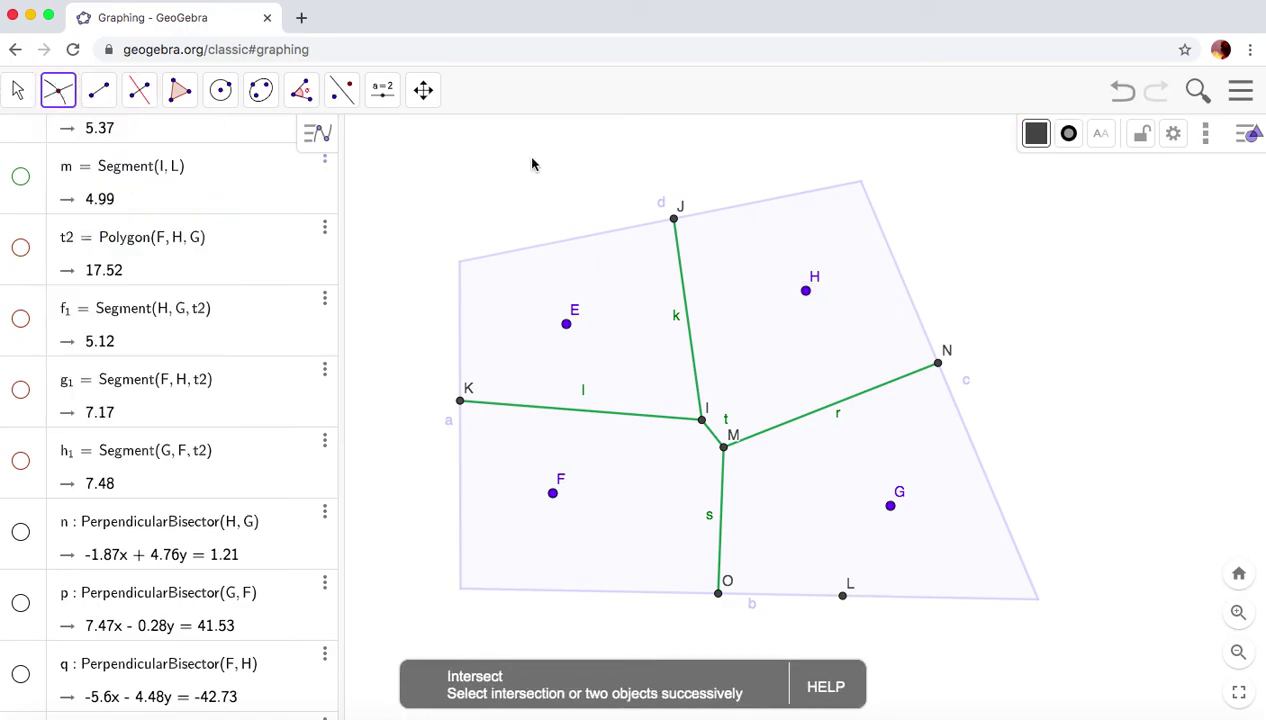
click(890, 528)
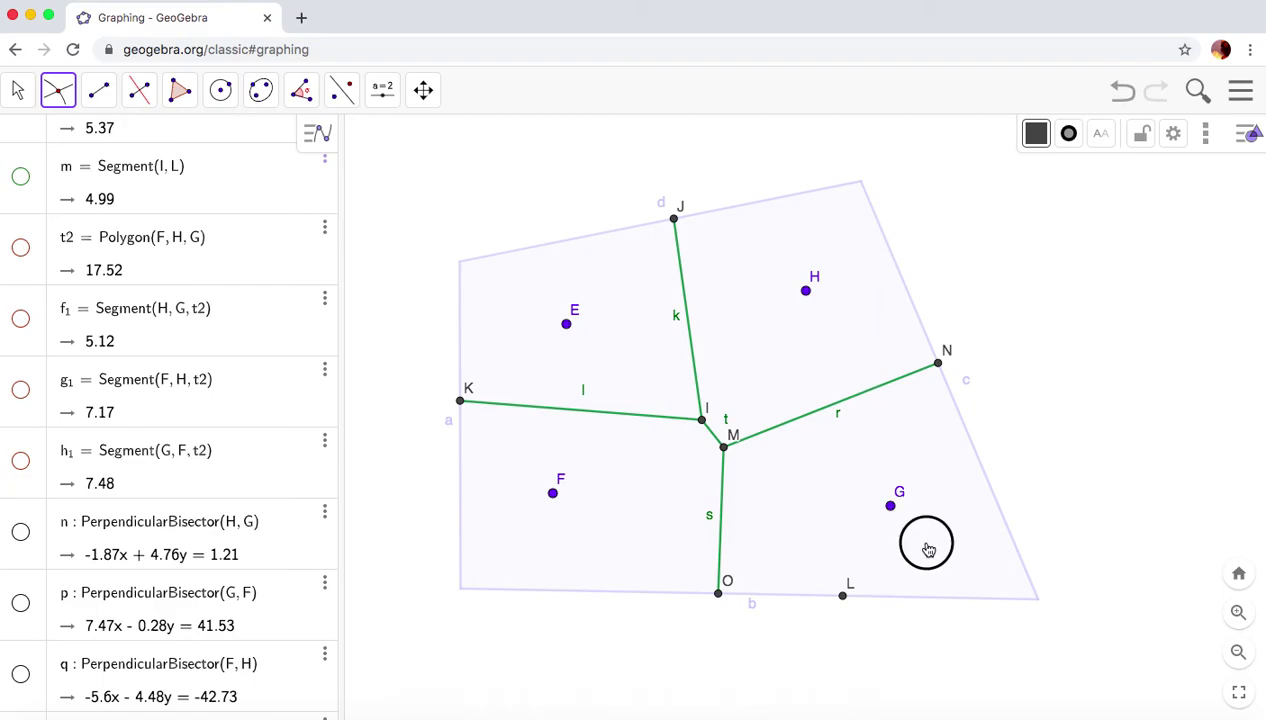
click(892, 530)
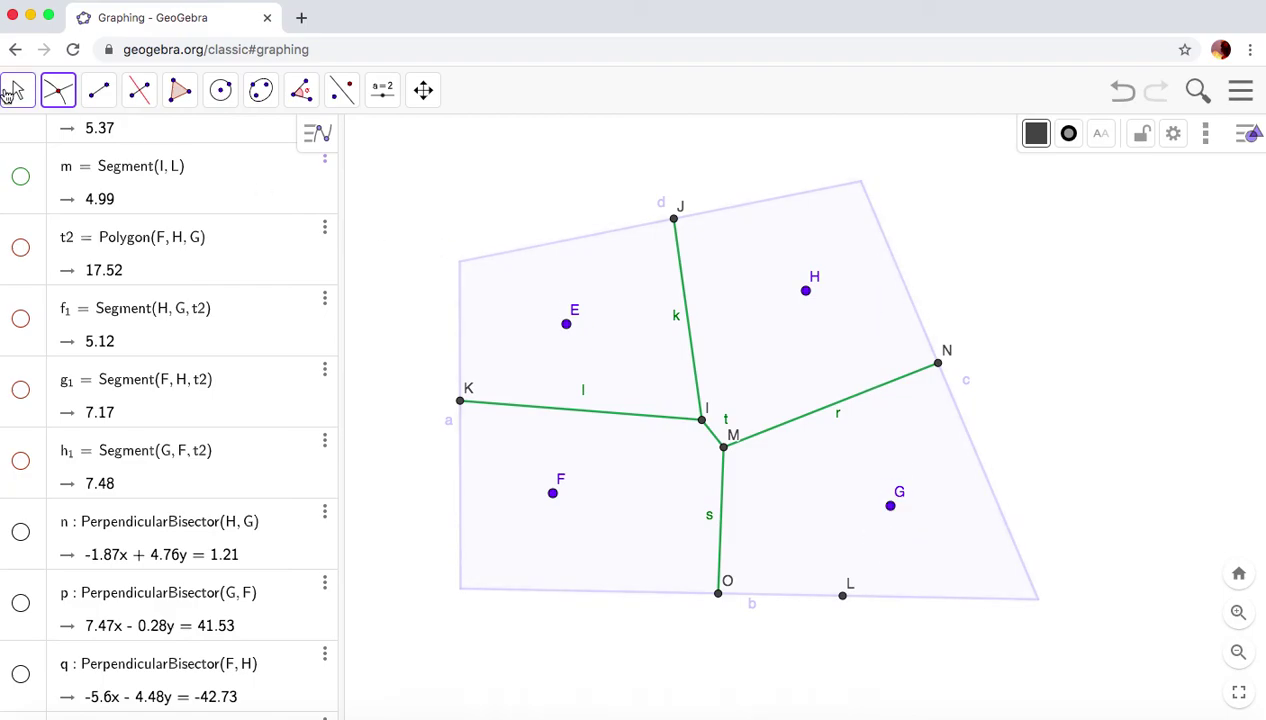
Reposition the four sites, moving E toward side a, F toward the quadrilateral's middle, H toward side d and G slightly toward side c
click(16, 90)
drag(891, 506, 876, 542)
drag(556, 323, 479, 313)
drag(553, 492, 664, 489)
drag(811, 290, 789, 257)
drag(878, 539, 898, 507)
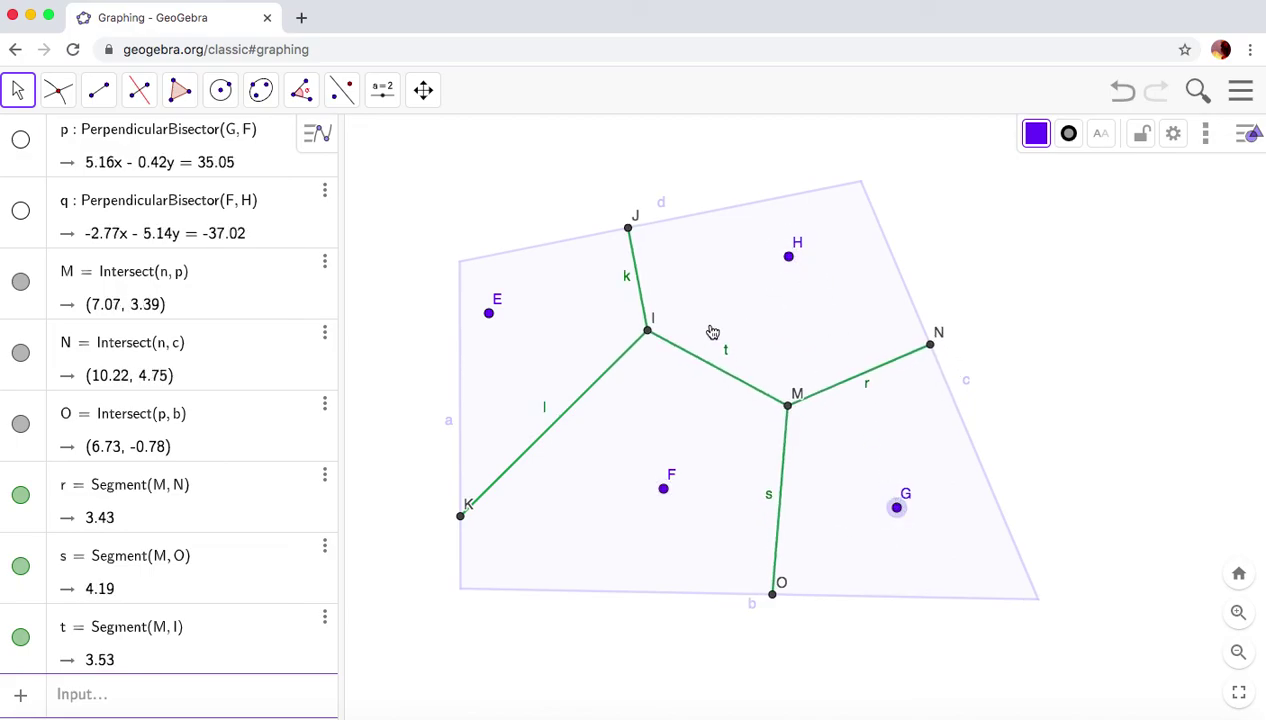